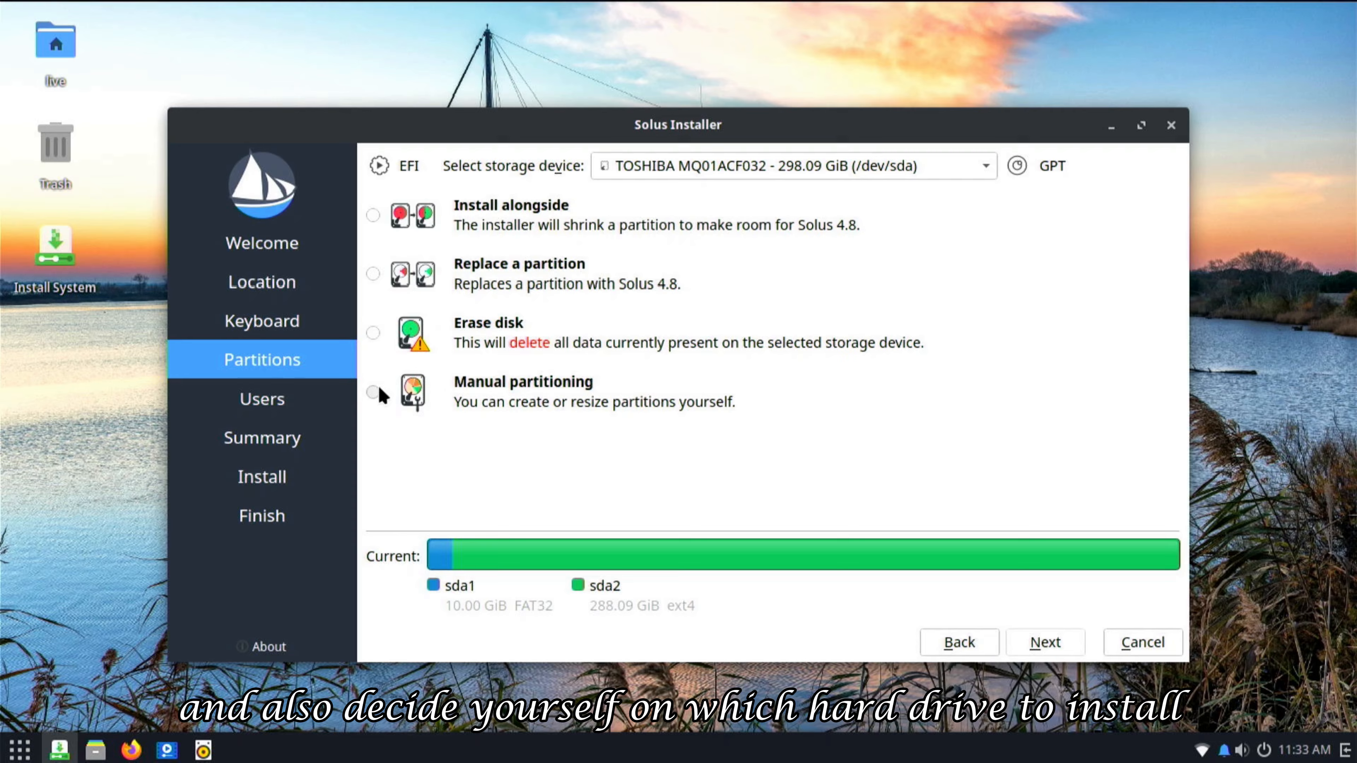
Choose manual partitioning and select the Micron M500 drive (/dev/sdc) as the storage device.
{"action": "left_click", "coordinate": [378, 392]}
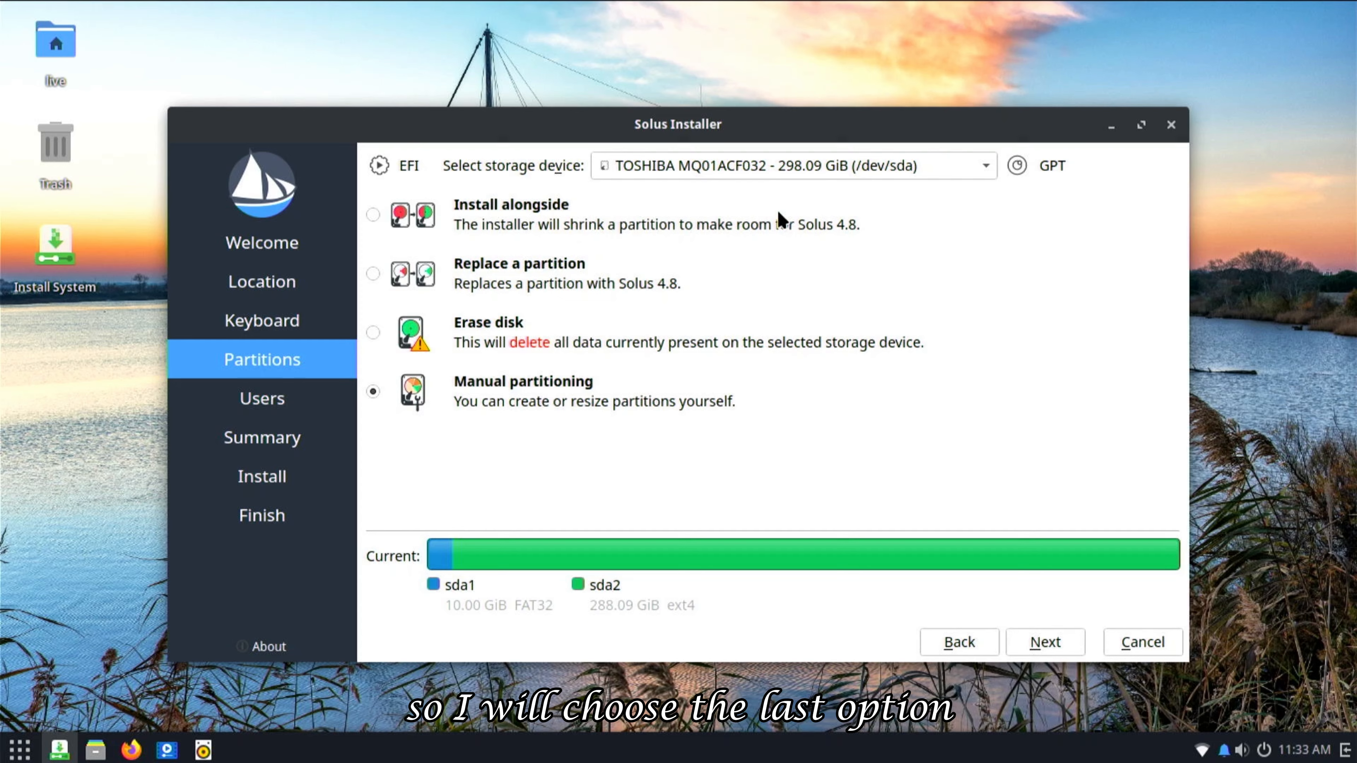
{"action": "left_click", "coordinate": [1047, 643]}
{"action": "left_click", "coordinate": [763, 169]}
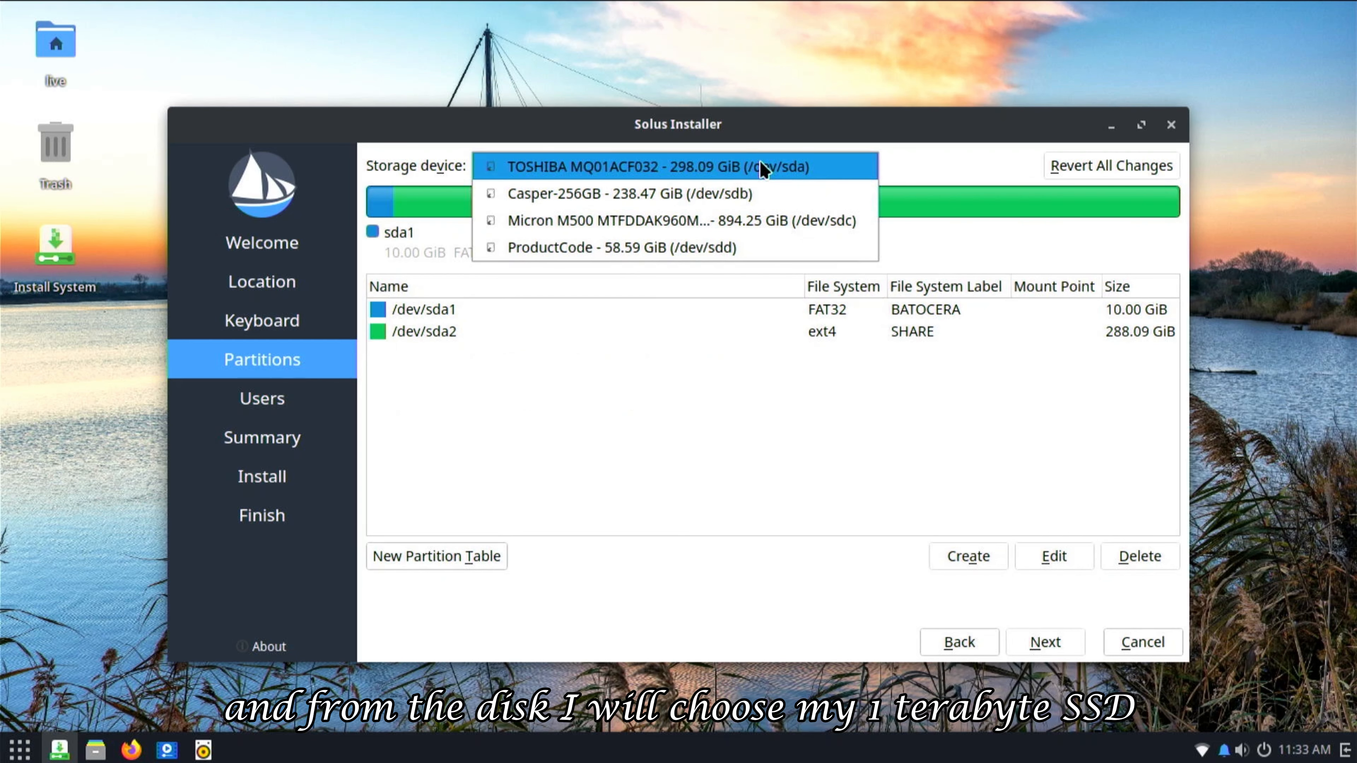
{"action": "left_click", "coordinate": [739, 220]}
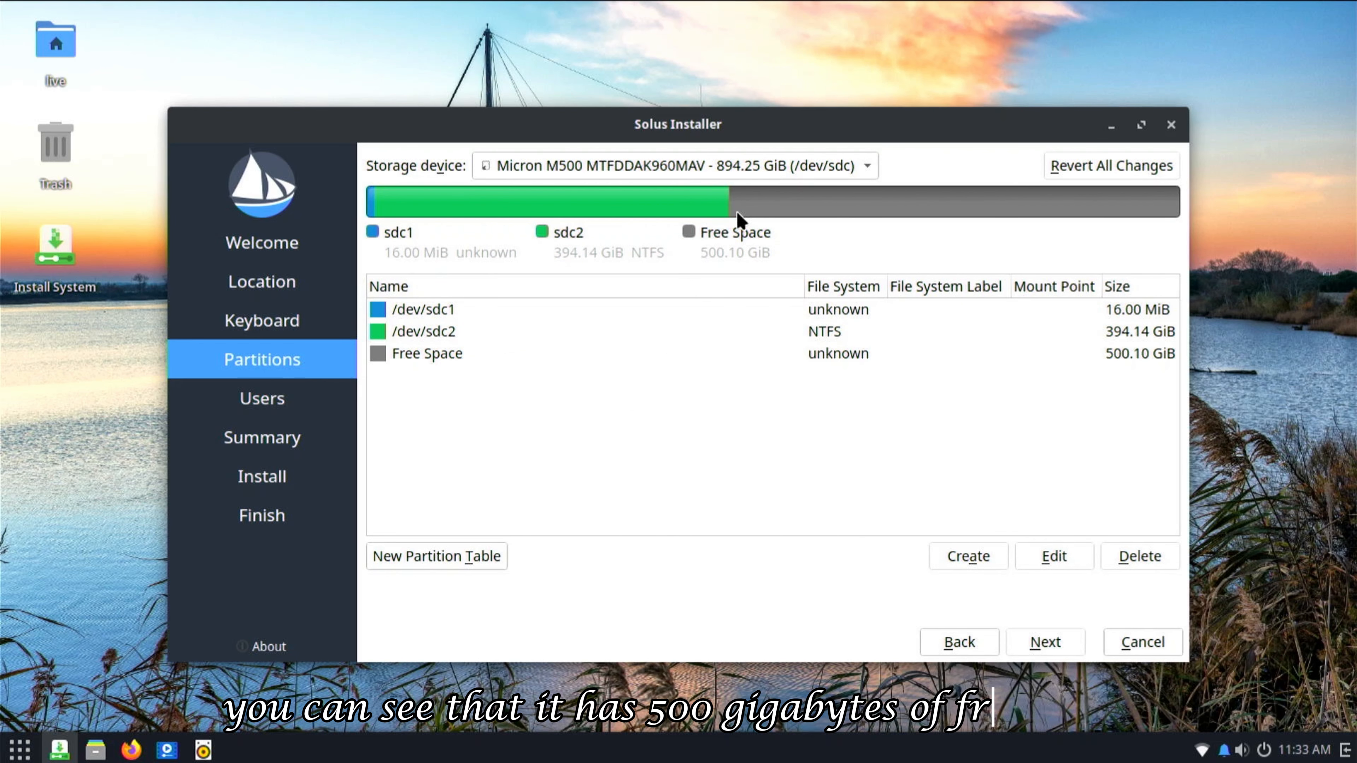
Start a new partition in the free space of /dev/sdc and set its size to 1024 MiB.
{"action": "left_click", "coordinate": [797, 207]}
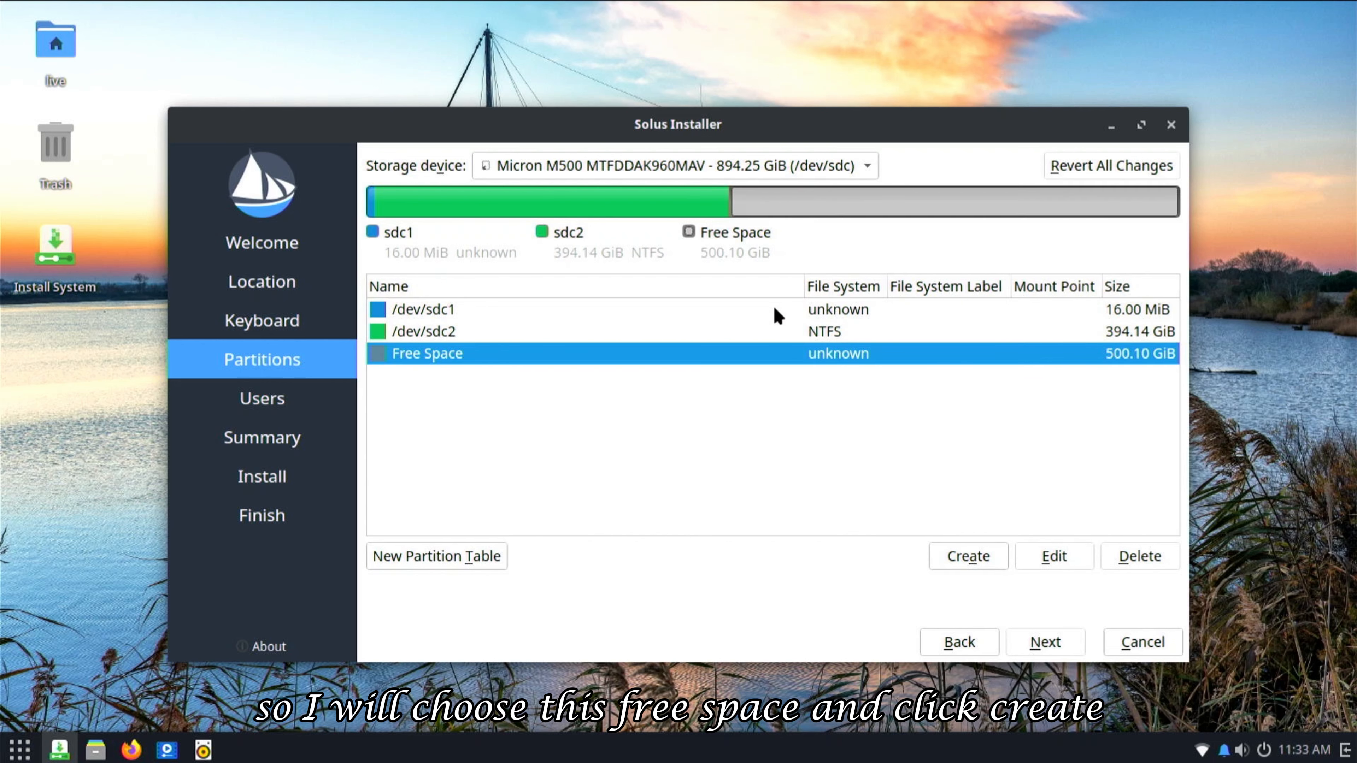
{"action": "left_click", "coordinate": [982, 560]}
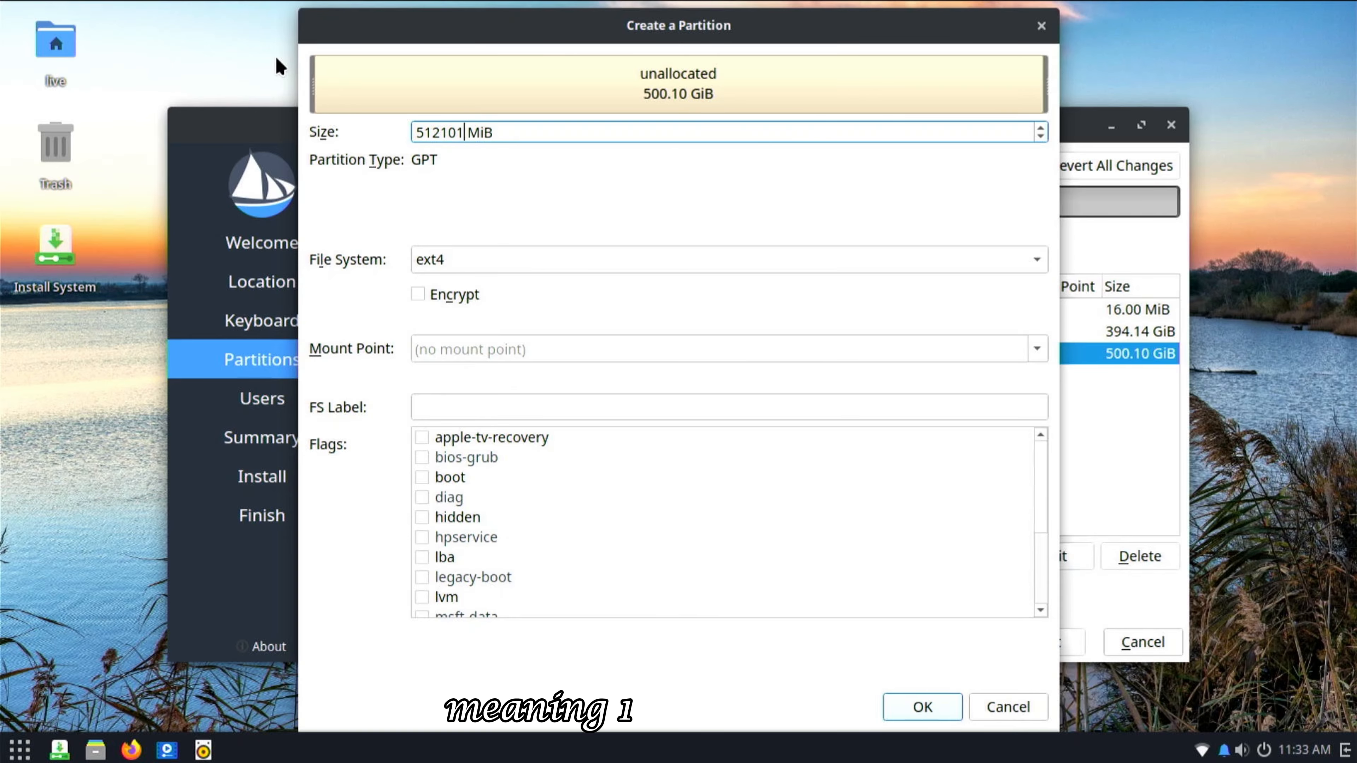
{"action": "key", "text": "BackSpace"}
{"action": "key", "text": "BackSpace"}
{"action": "key", "text": "BackSpace"}
{"action": "key", "text": "BackSpace"}
{"action": "key", "text": "BackSpace"}
{"action": "key", "text": "BackSpace"}
{"action": "type", "text": "5"}
{"action": "key", "text": "BackSpace"}
{"action": "type", "text": "2"}
{"action": "key", "text": "BackSpace"}
{"action": "type", "text": "1024"}
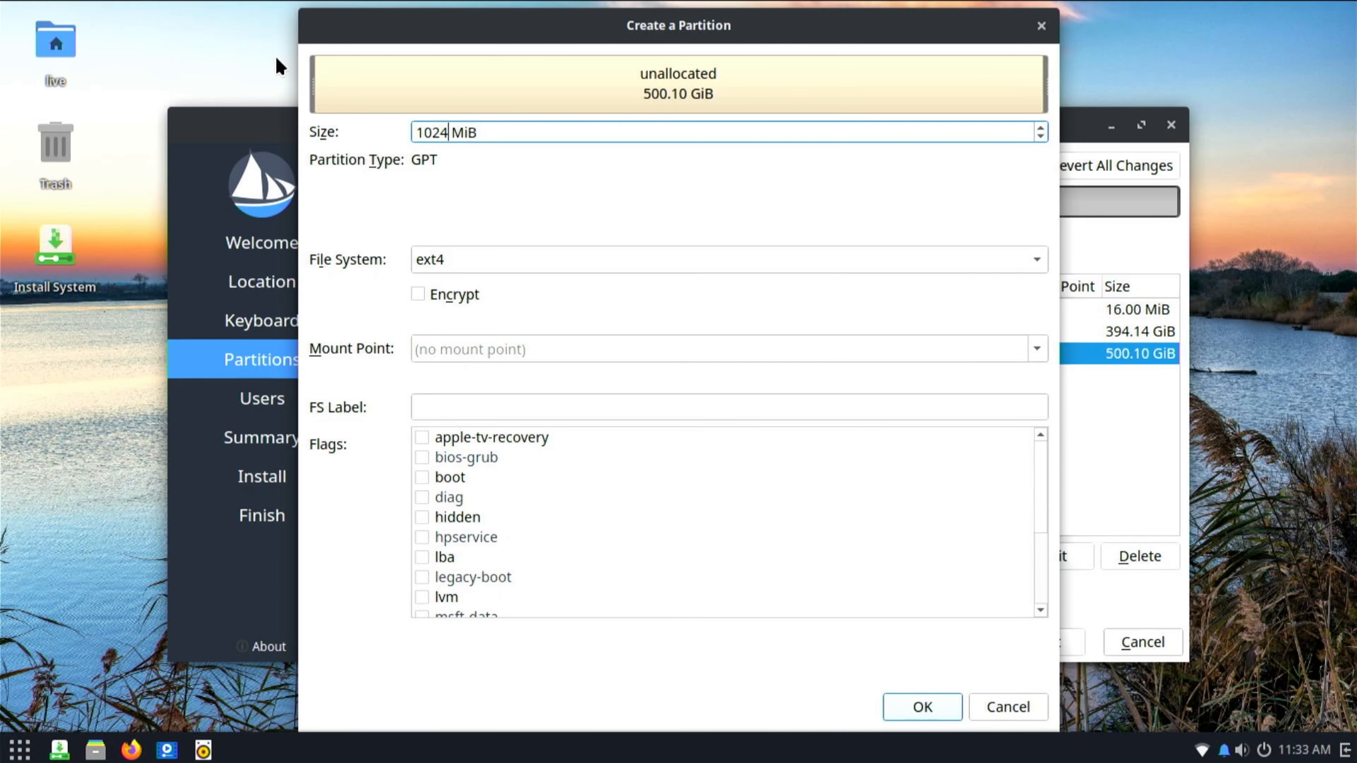
{"action": "key", "text": "Tab"}
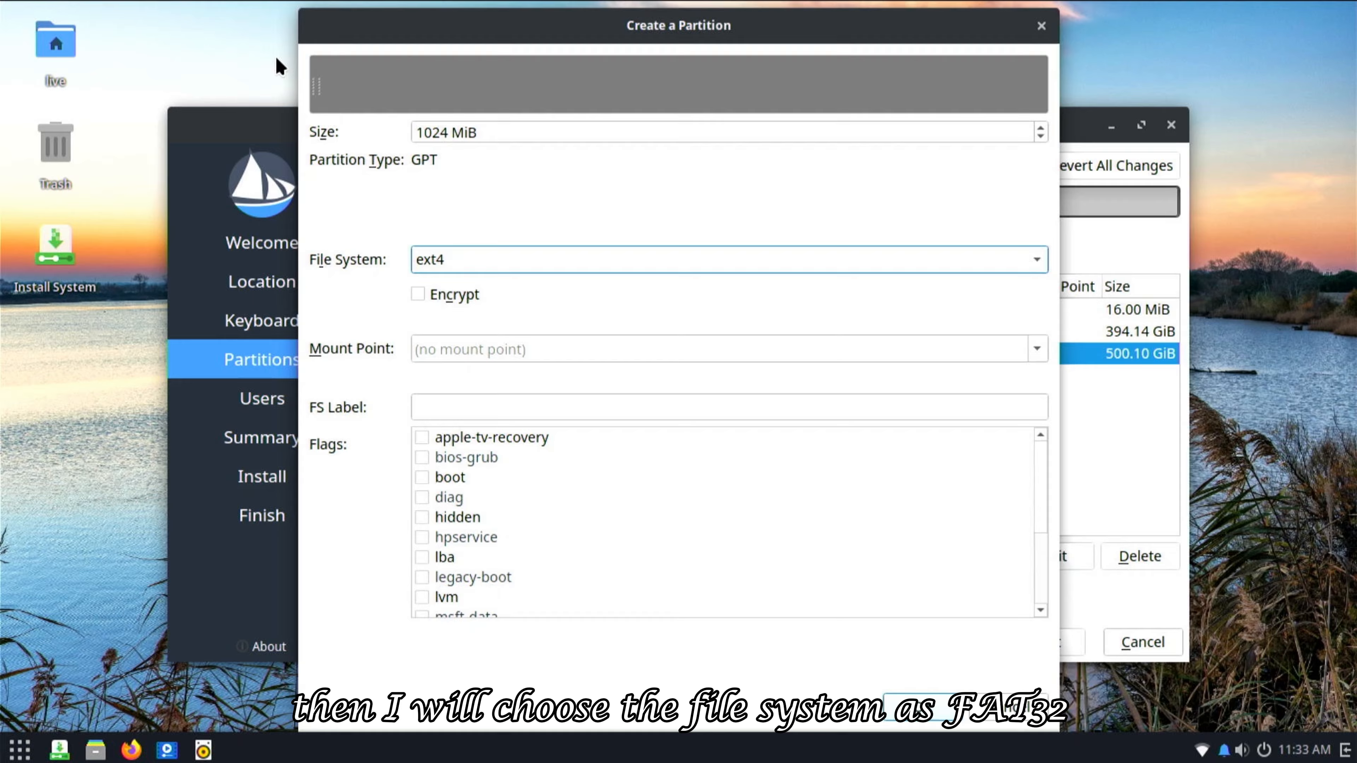
Set the new partition's file system to fat32 and its mount point to /boot.
{"action": "key", "text": "Down"}
{"action": "key", "text": "Down"}
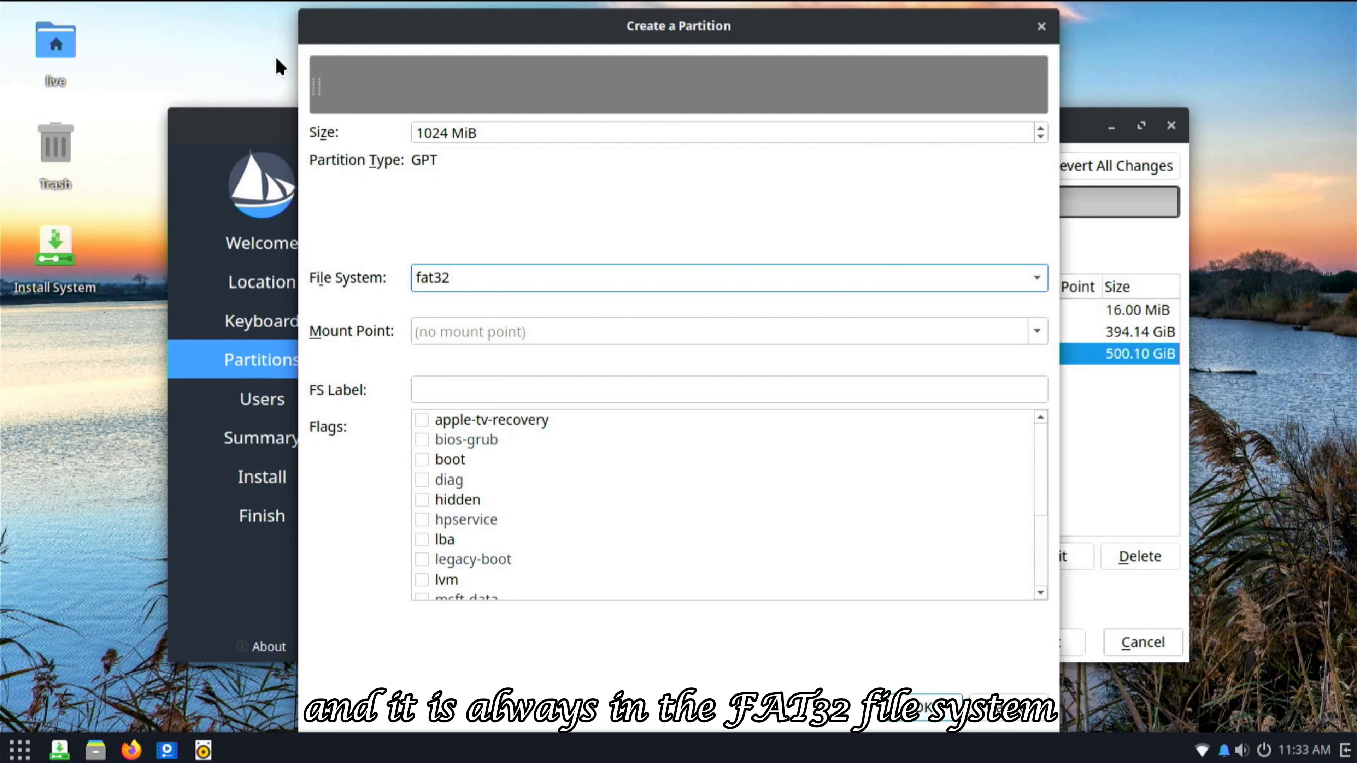
{"action": "key", "text": "Tab"}
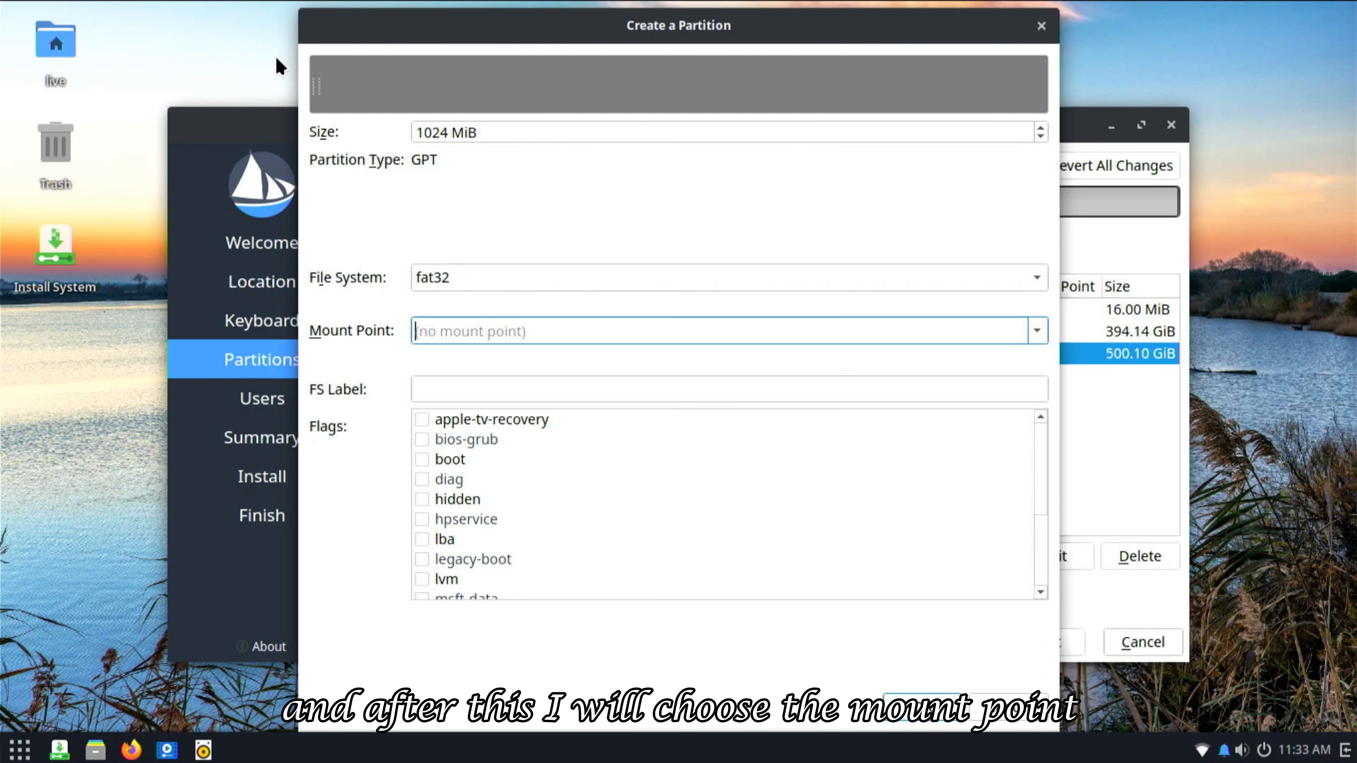
{"action": "type", "text": "/boot"}
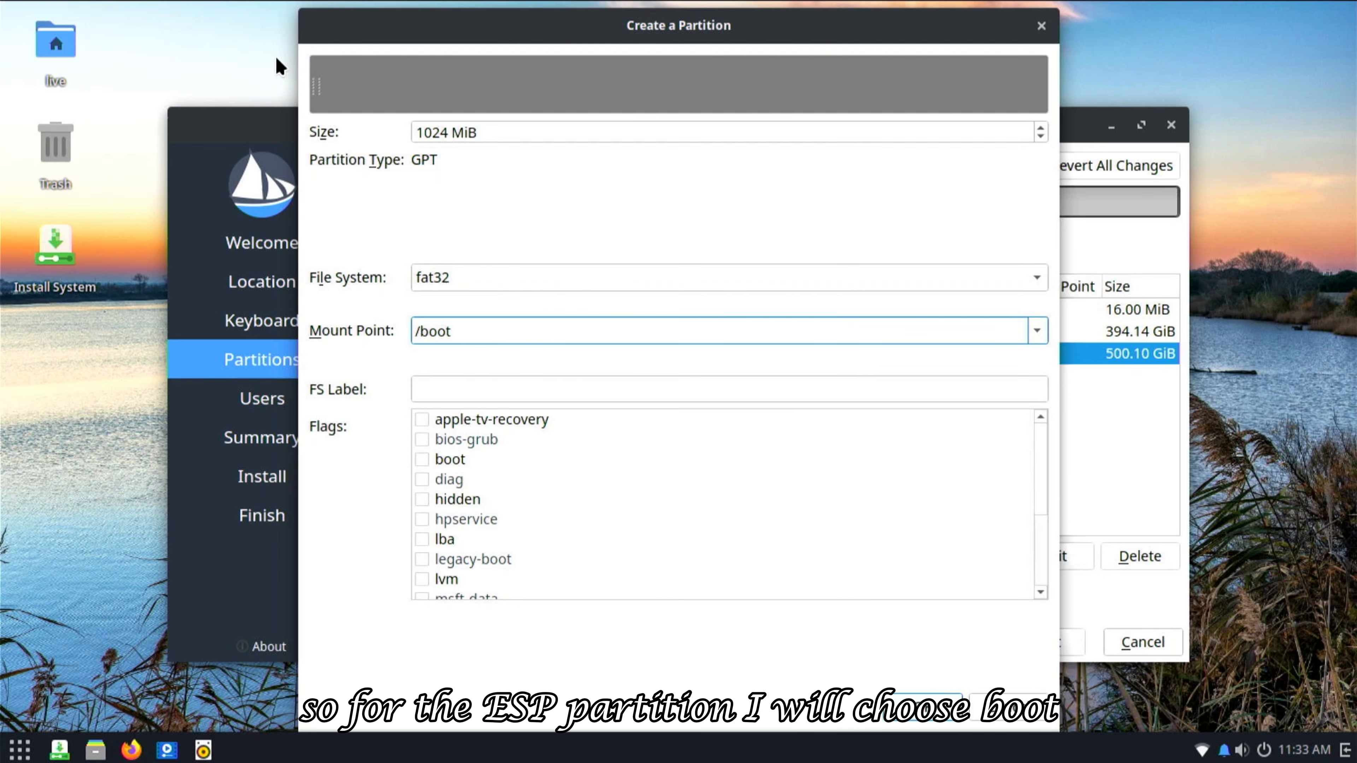
Give the fat32 partition the boot flag and the label ESP, and create it.
{"action": "key", "text": "Tab"}
{"action": "key", "text": "shift+Tab"}
{"action": "key", "text": "Tab"}
{"action": "key", "text": "Down"}
{"action": "key", "text": "Down"}
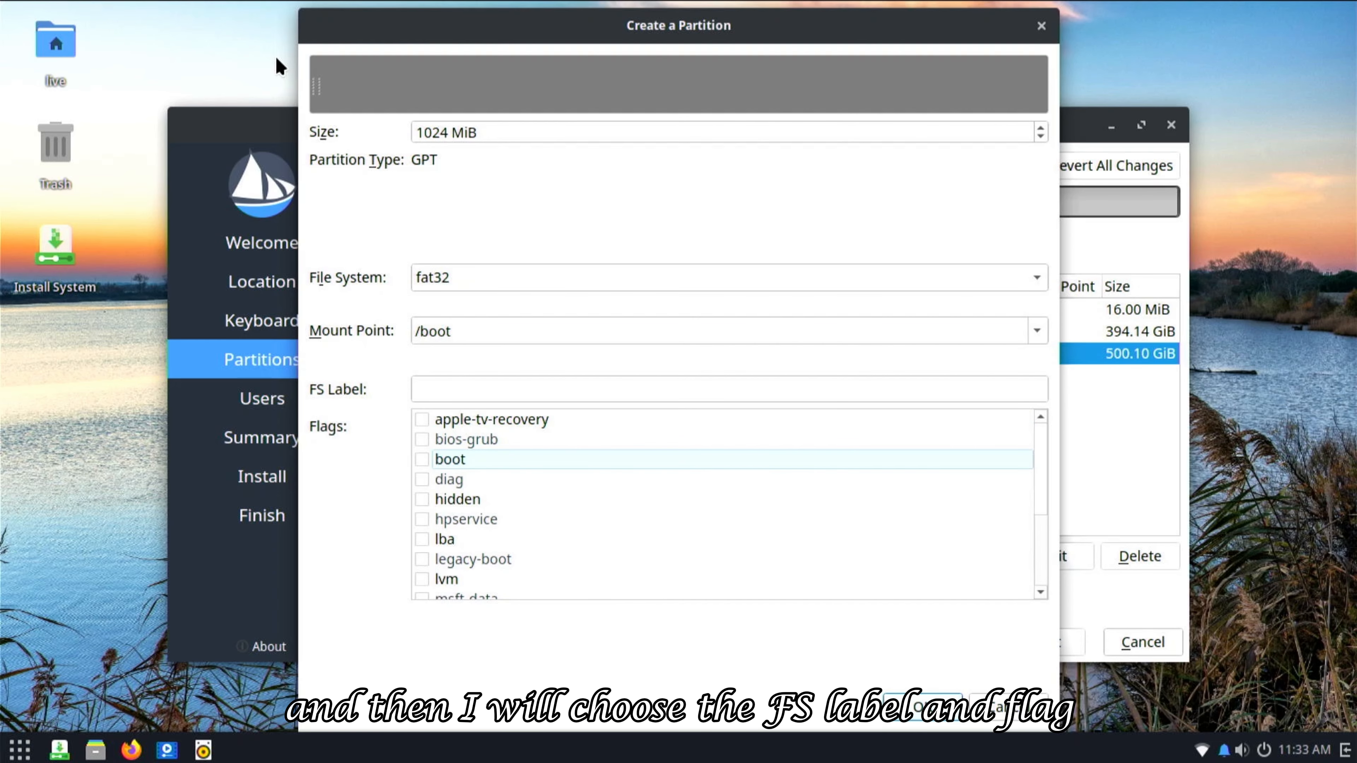
{"action": "key", "text": "shift+Tab"}
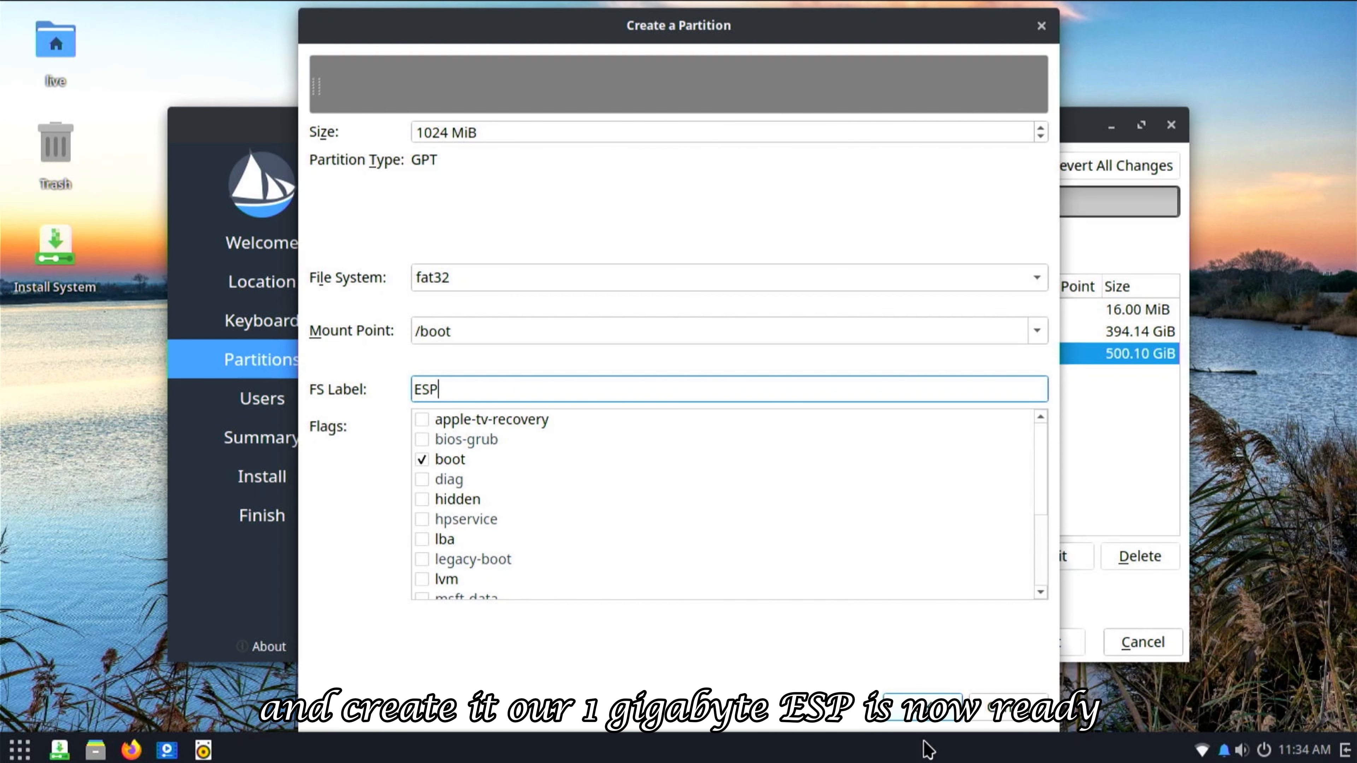
{"action": "left_click", "coordinate": [932, 713]}
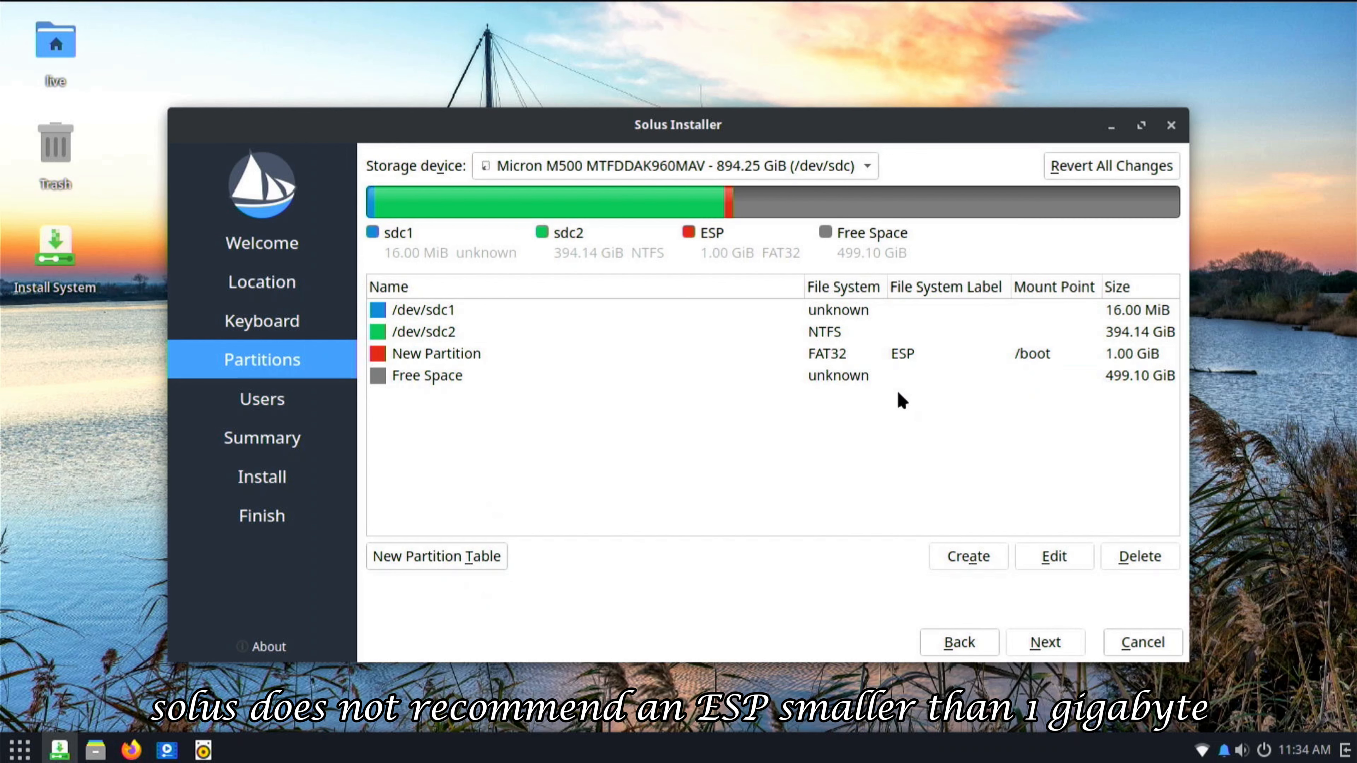
Start another partition in the remaining free space and set its size to 256000 MiB.
{"action": "left_click", "coordinate": [843, 379]}
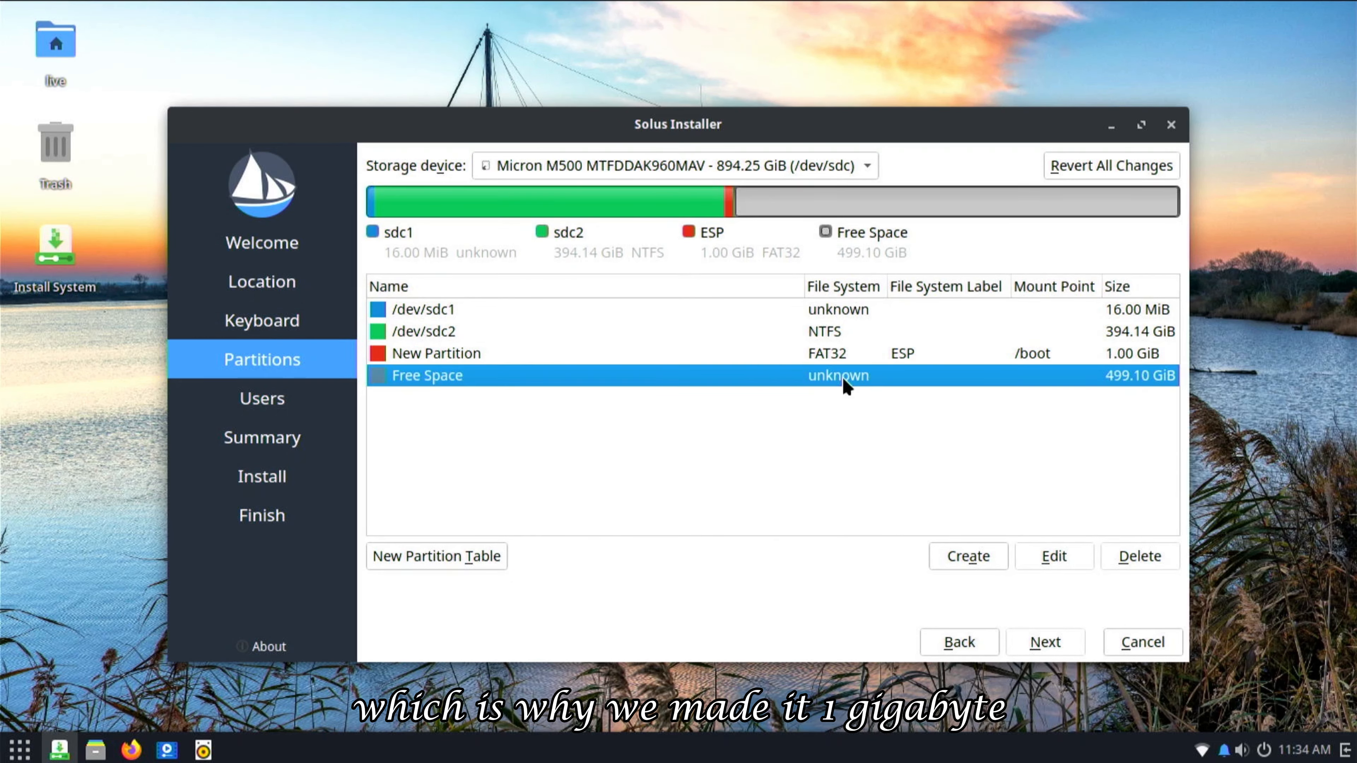
{"action": "left_click", "coordinate": [963, 566]}
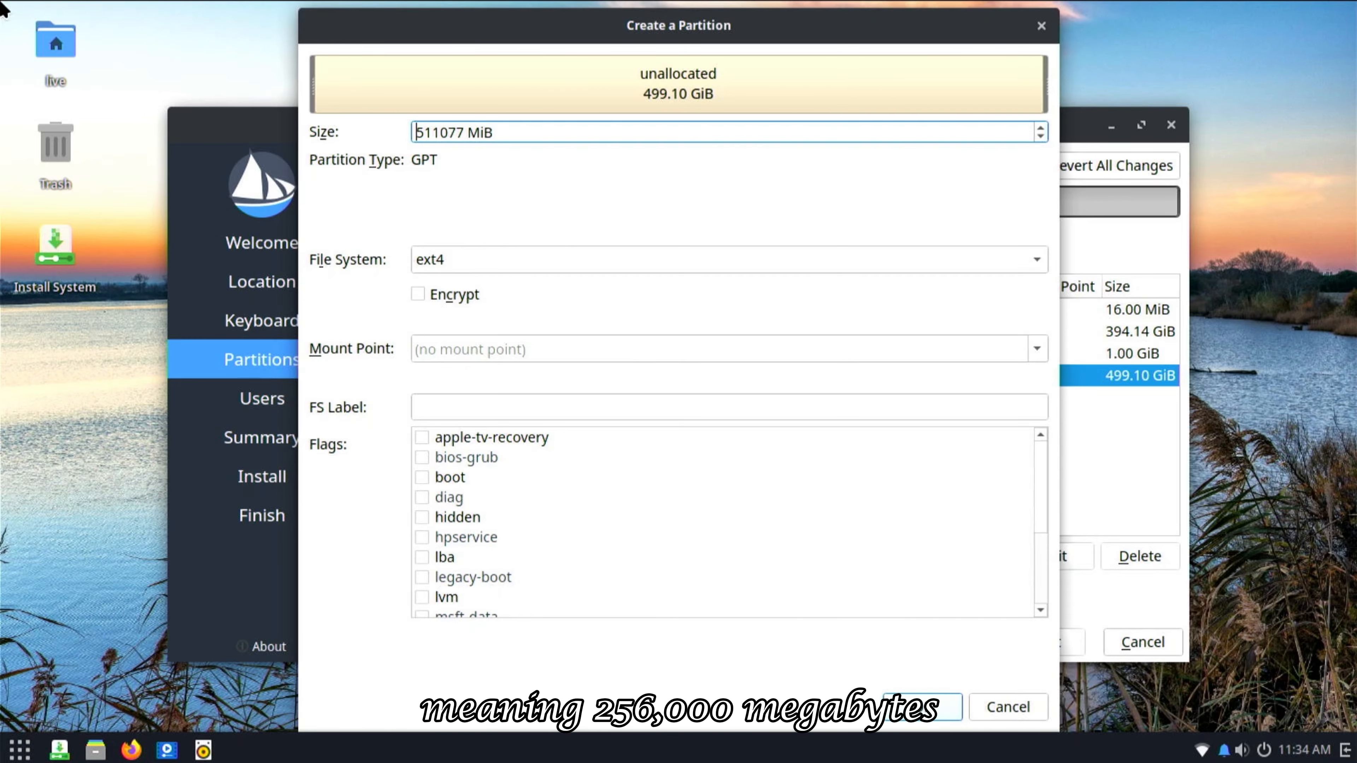
{"action": "key", "text": "shift+End"}
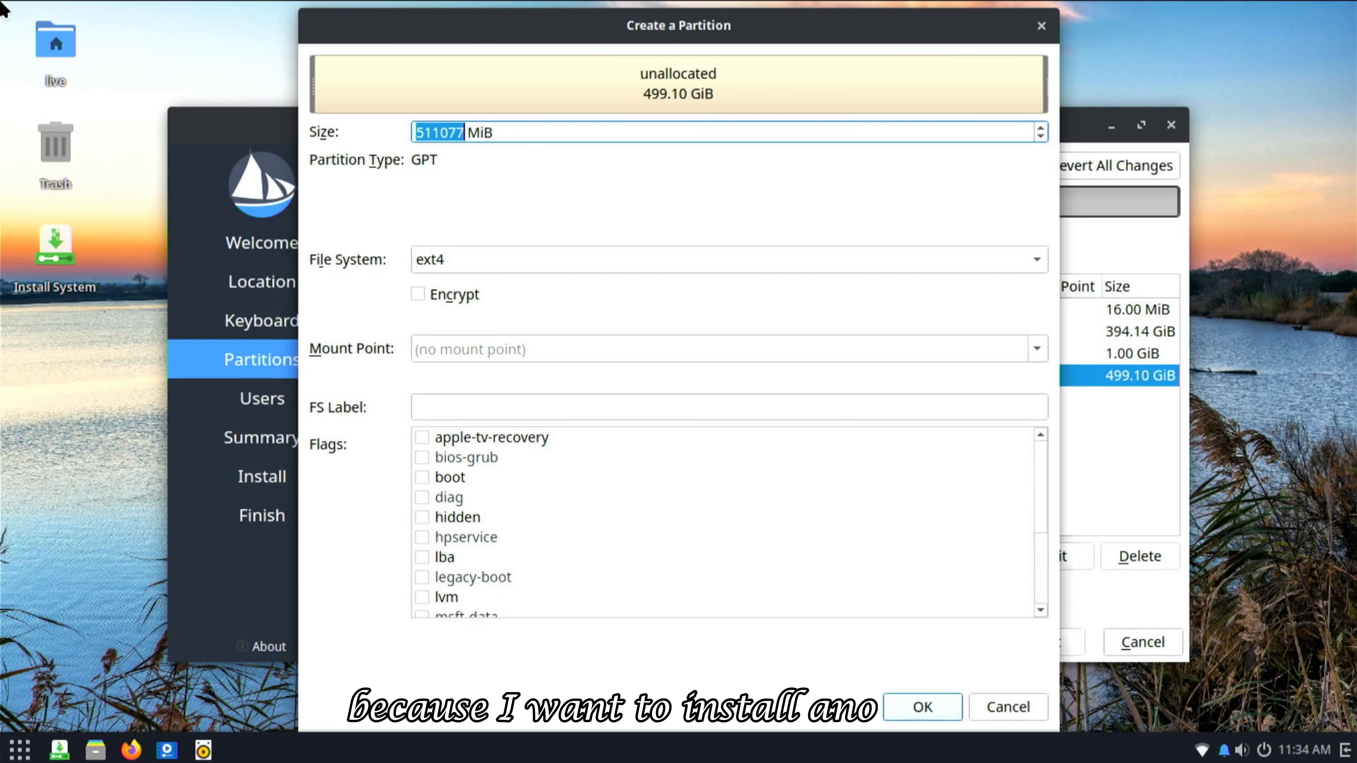
{"action": "type", "text": "256000"}
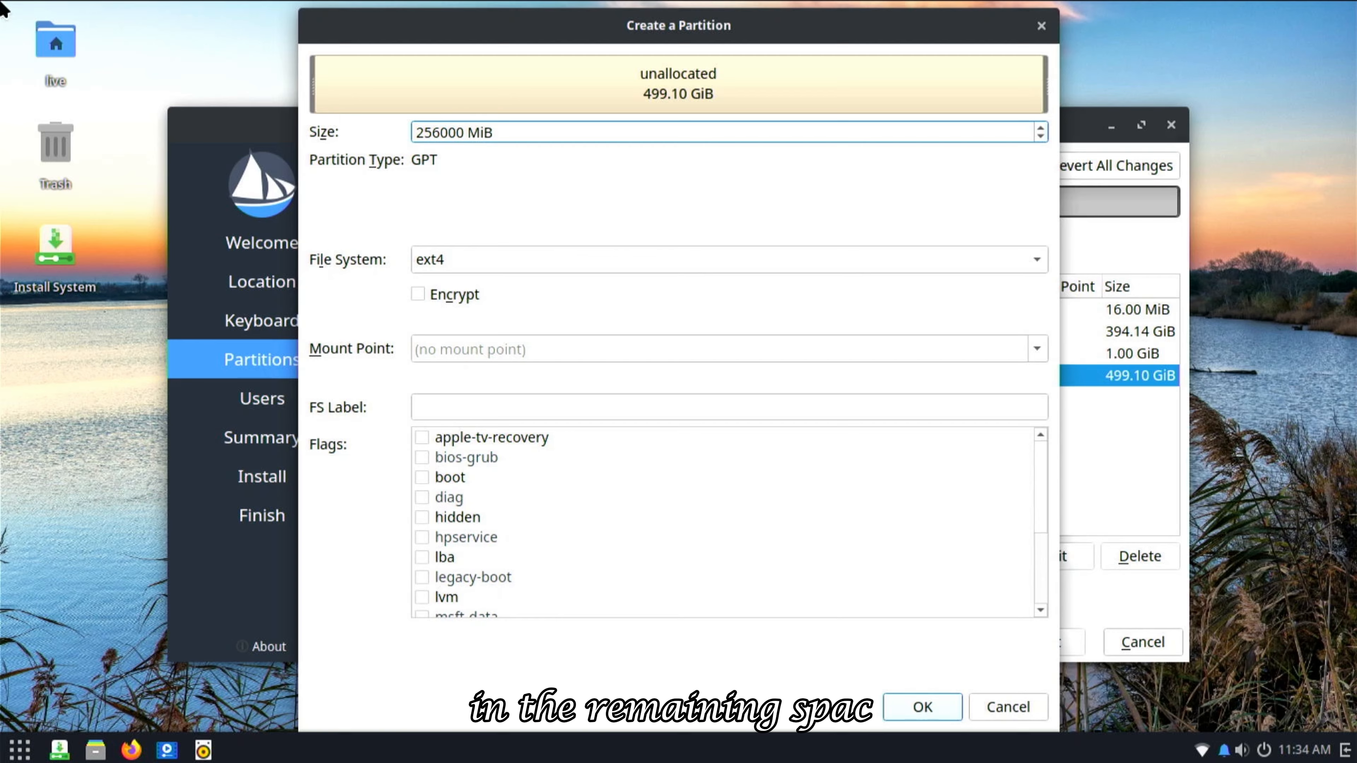
{"action": "key", "text": "Tab"}
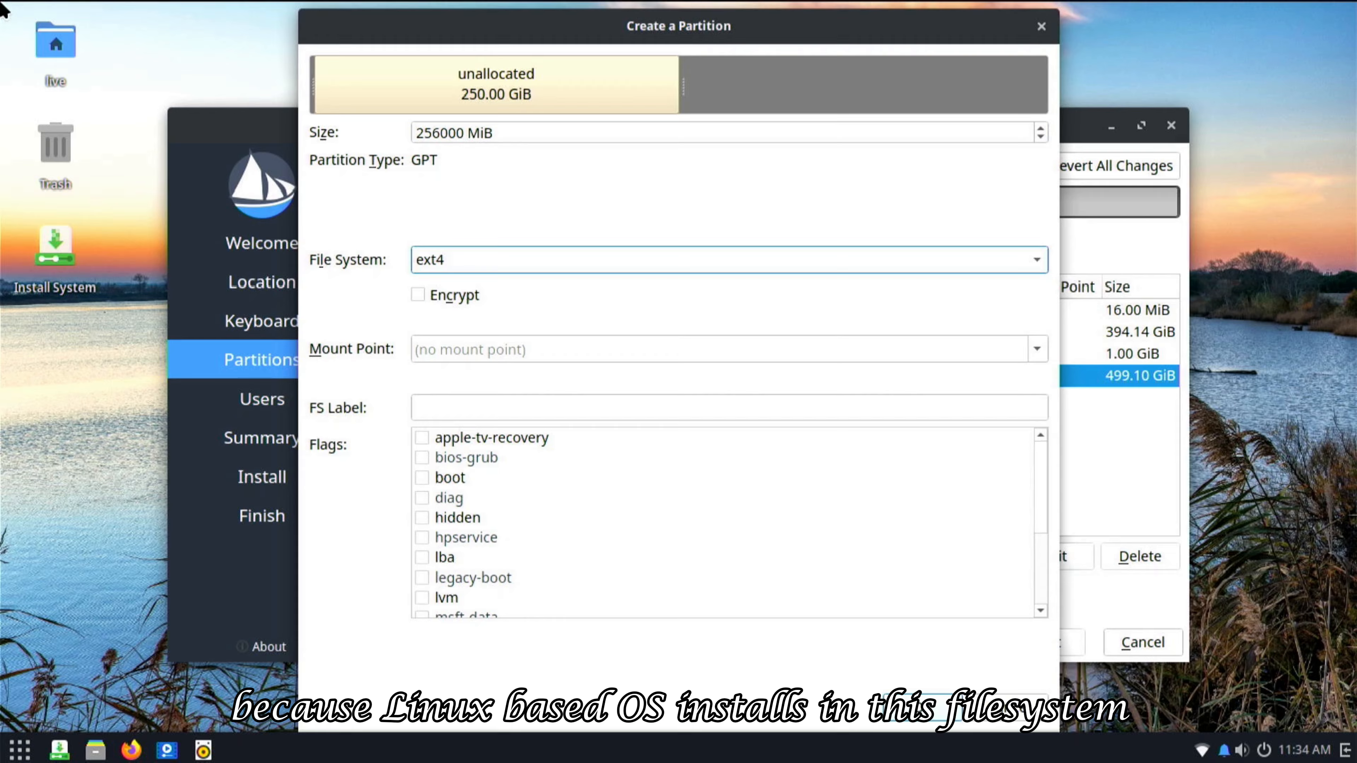
Keep ext4 for the 256000 MiB partition, set its mount point to / and label to Solus, and create it.
{"action": "key", "text": "Tab"}
{"action": "key", "text": "Tab"}
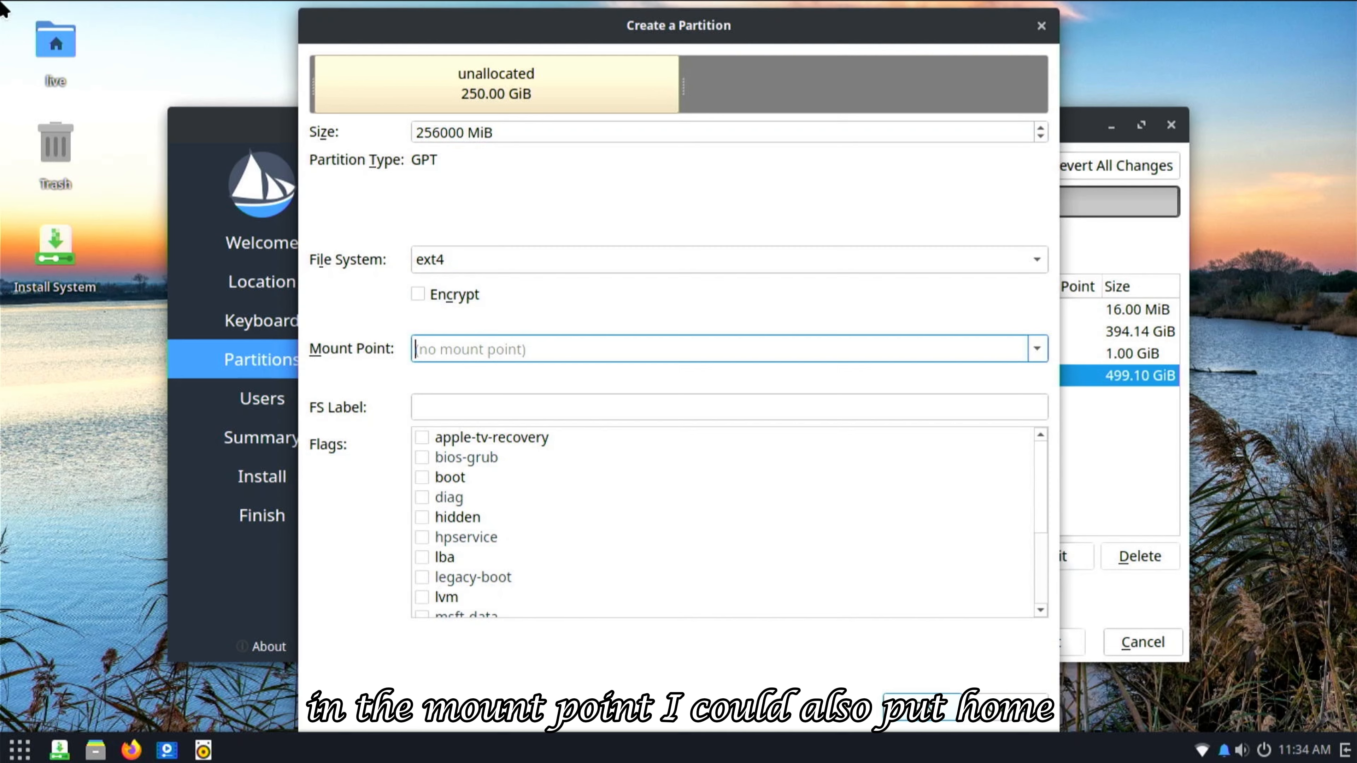
{"action": "left_click", "coordinate": [1036, 350]}
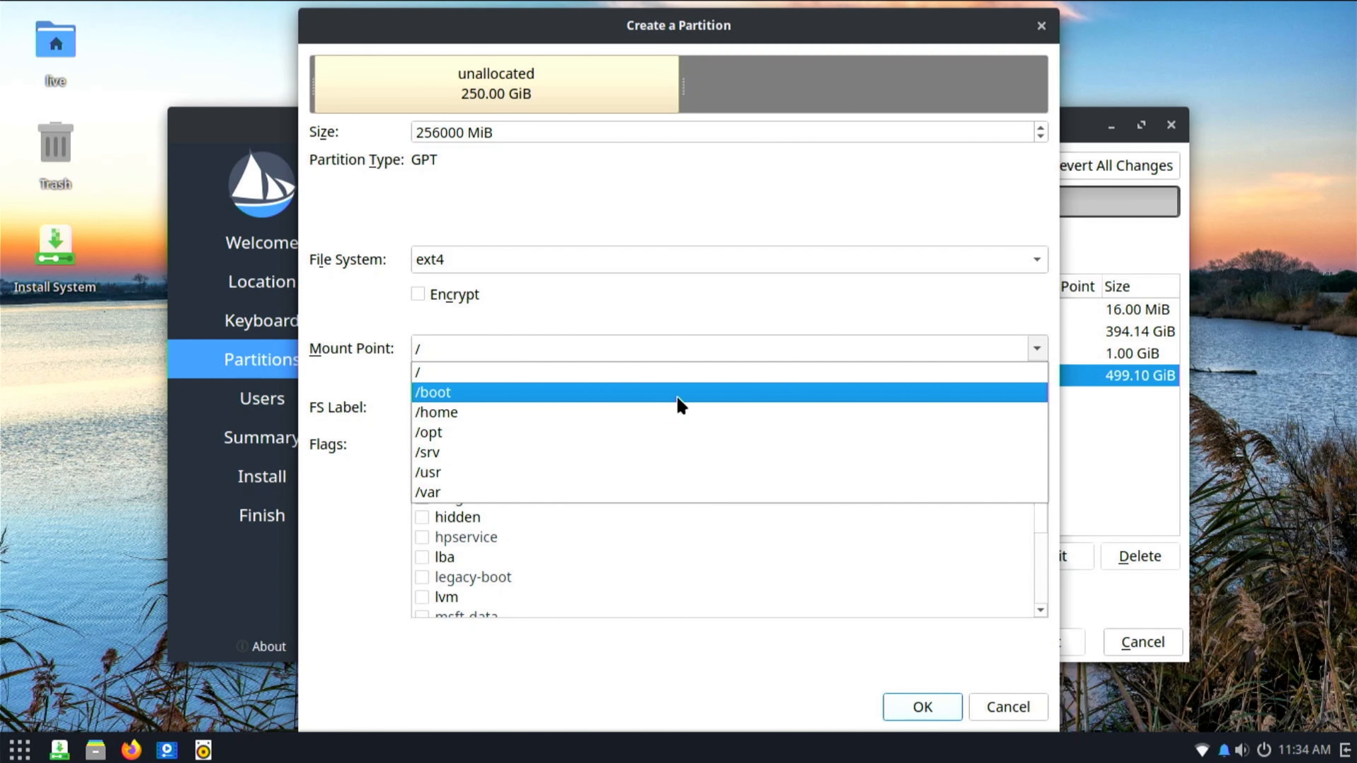
{"action": "left_click", "coordinate": [702, 315]}
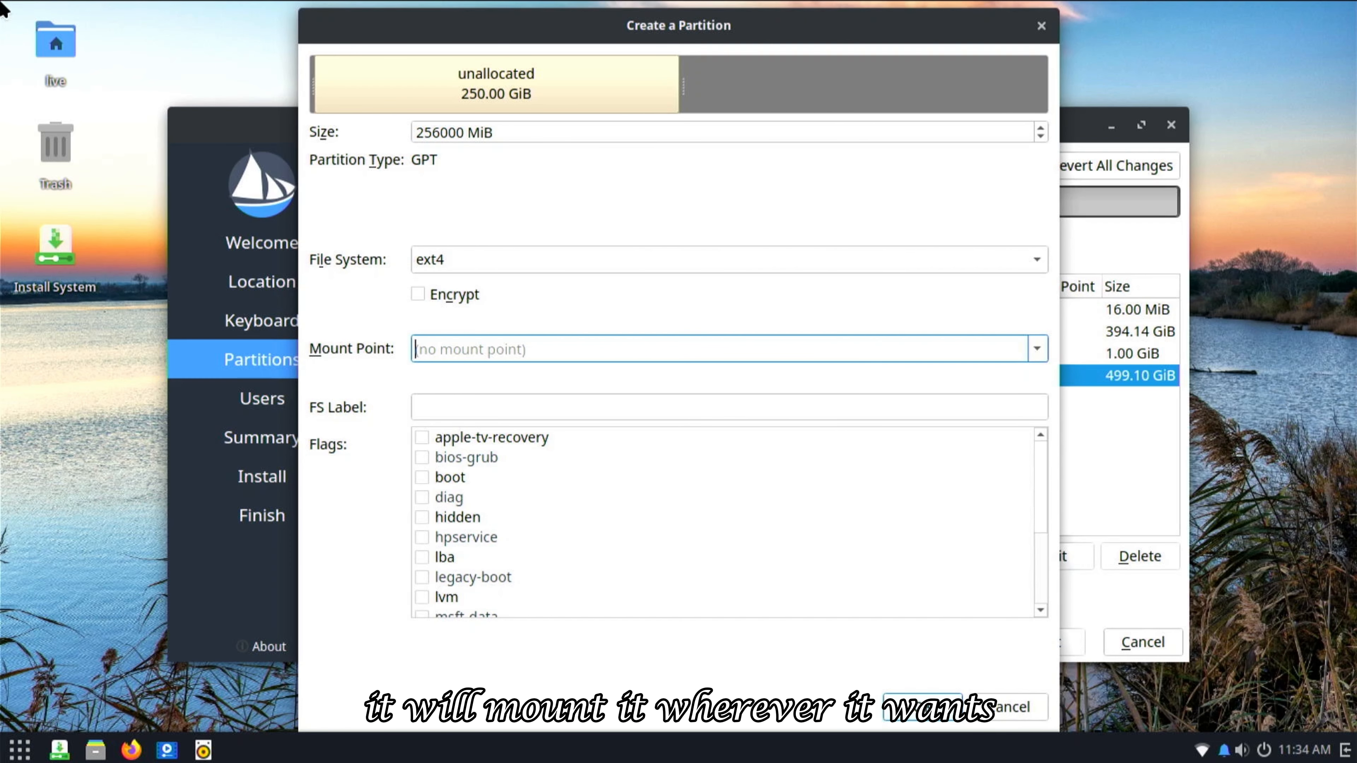
{"action": "type", "text": "/"}
{"action": "key", "text": "Tab"}
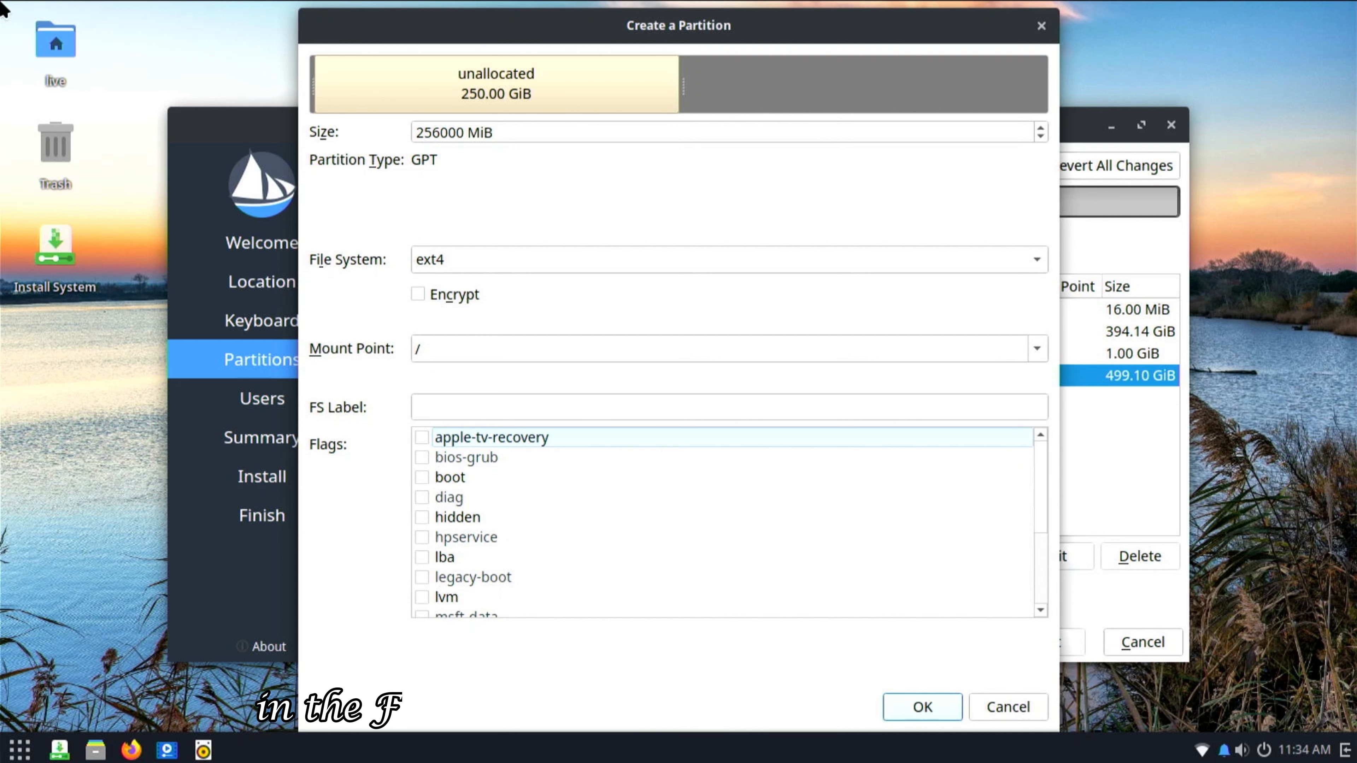
{"action": "key", "text": "shift+Tab"}
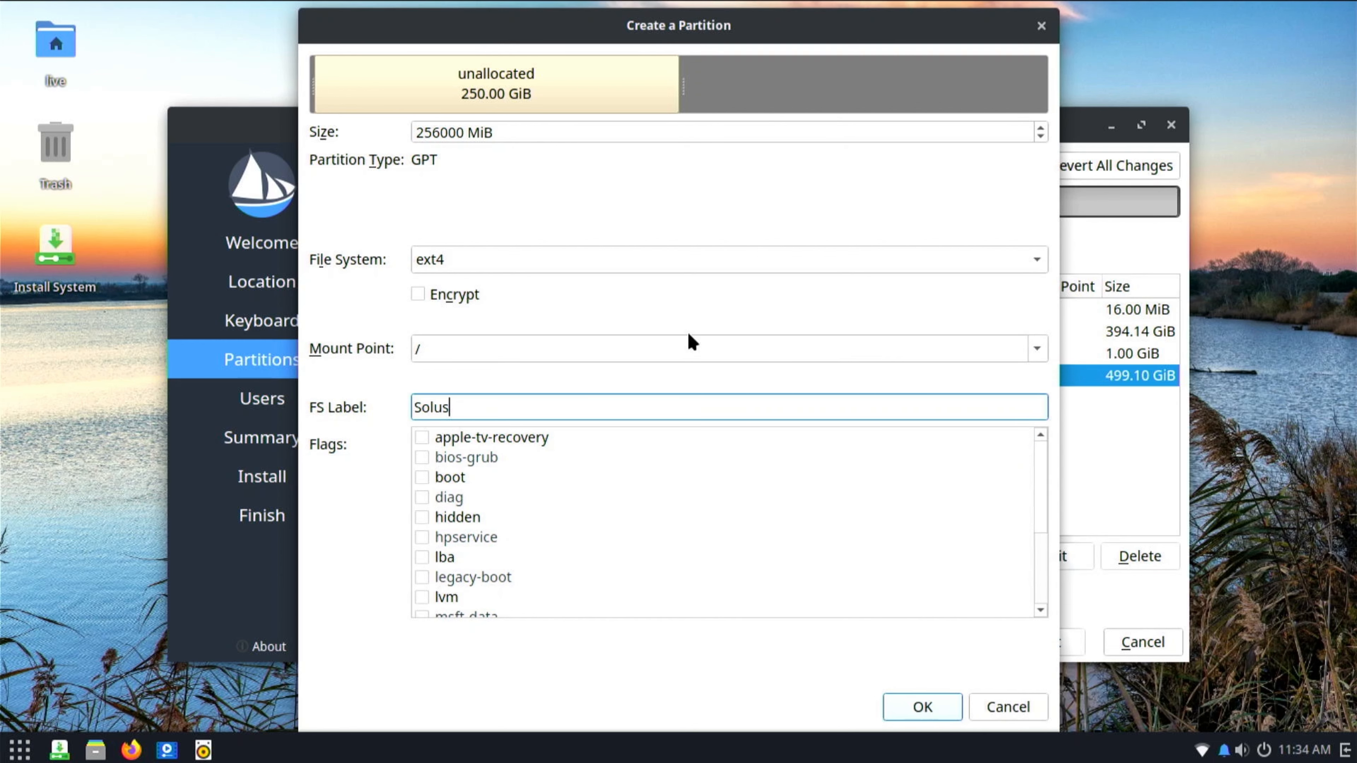
{"action": "left_click", "coordinate": [922, 705]}
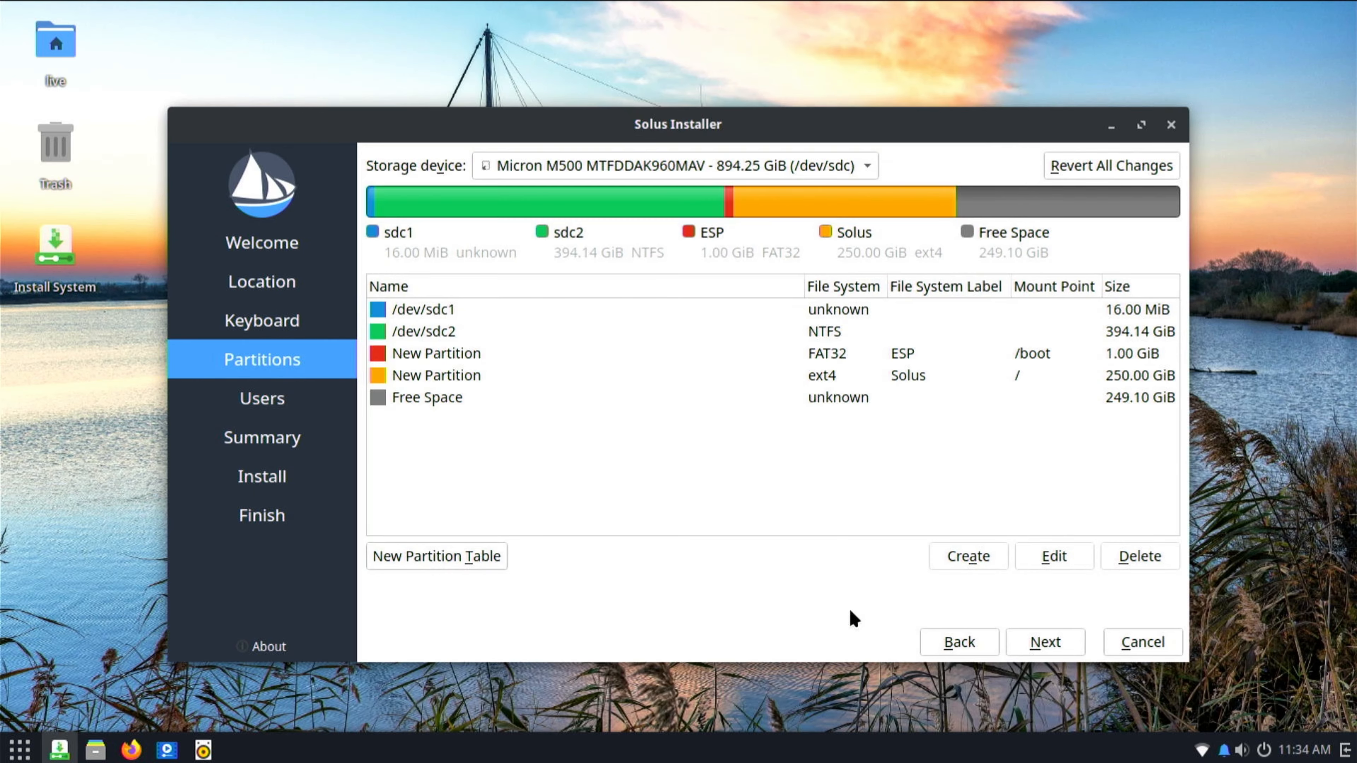
Accept the partition layout and enter the account holder's full name on the user setup page.
{"action": "left_click", "coordinate": [1045, 643]}
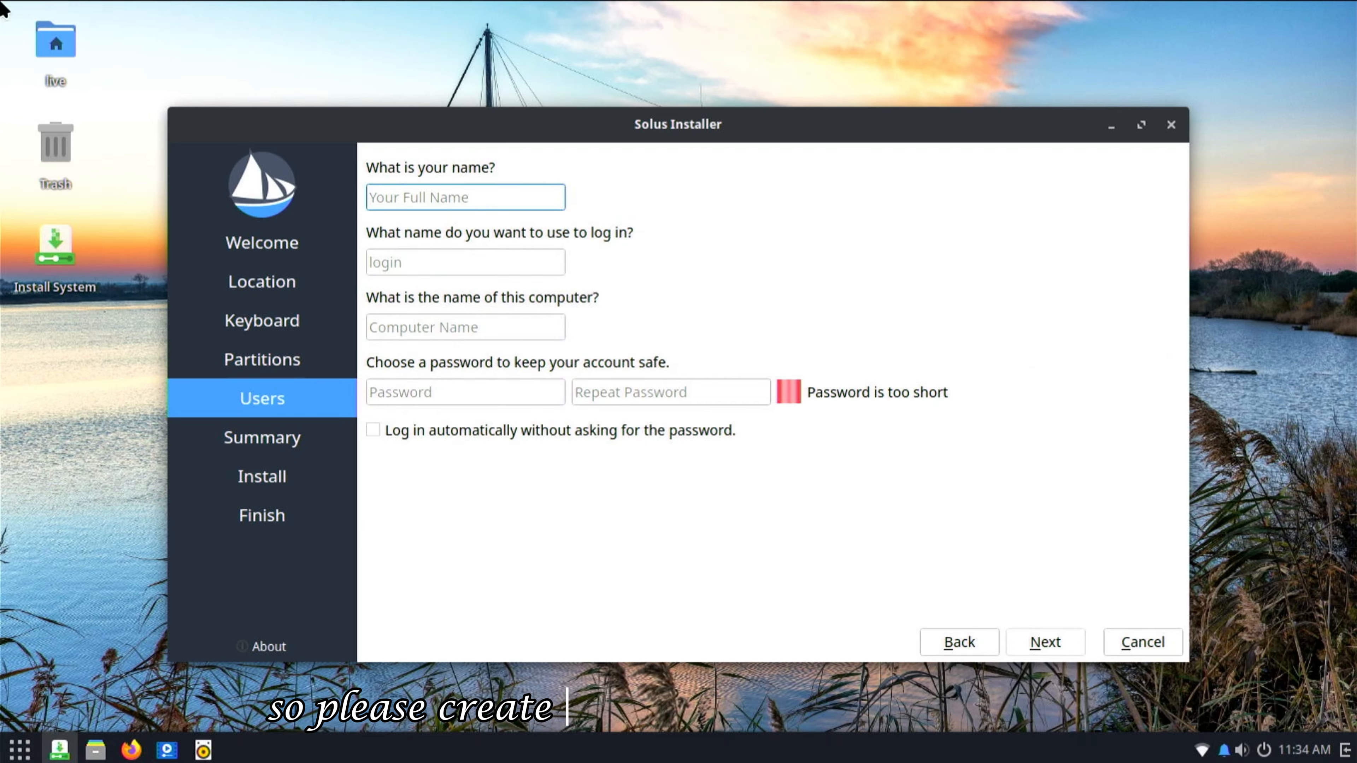
{"action": "type", "text": "T"}
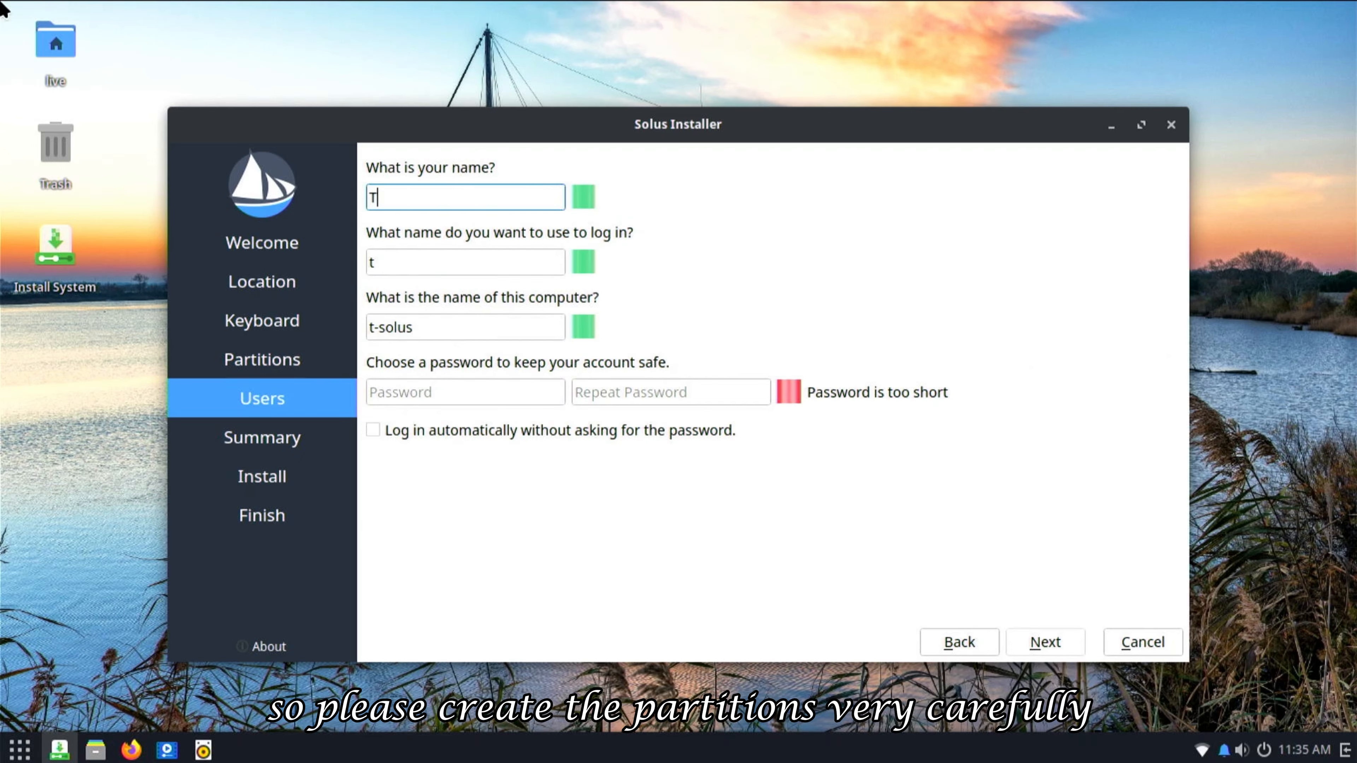
{"action": "type", "text": "echnichio"}
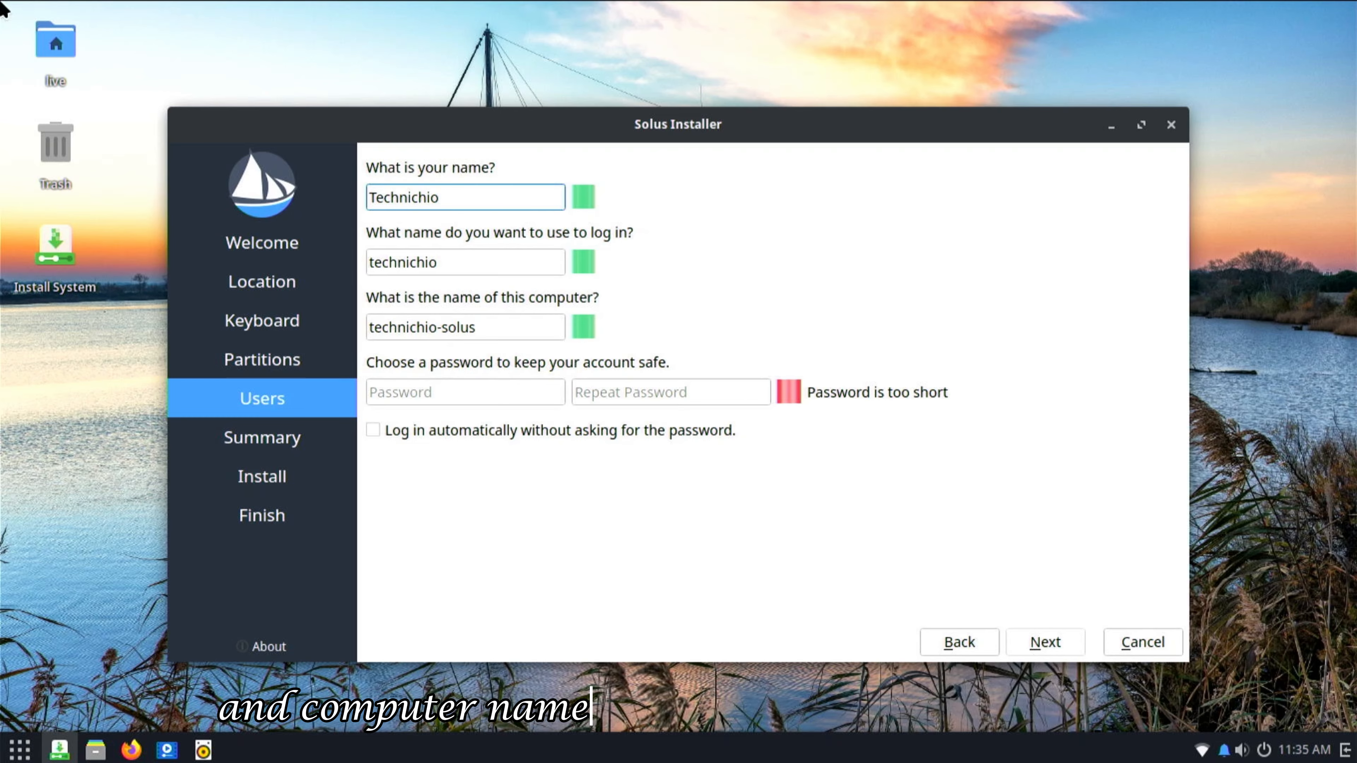
Keep the suggested login and computer names, enter and repeat the account password, and enable automatic login.
{"action": "key", "text": "Tab"}
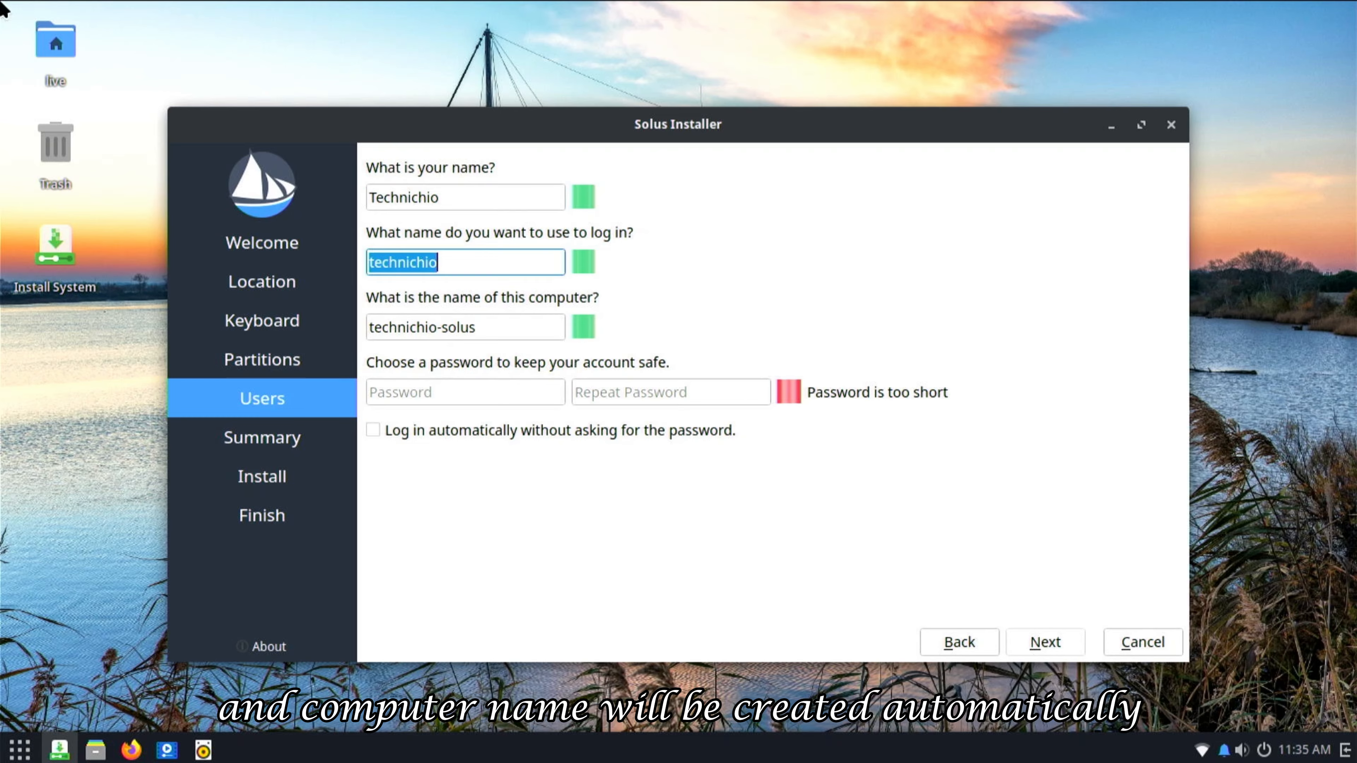
{"action": "key", "text": "Tab"}
{"action": "key", "text": "Tab"}
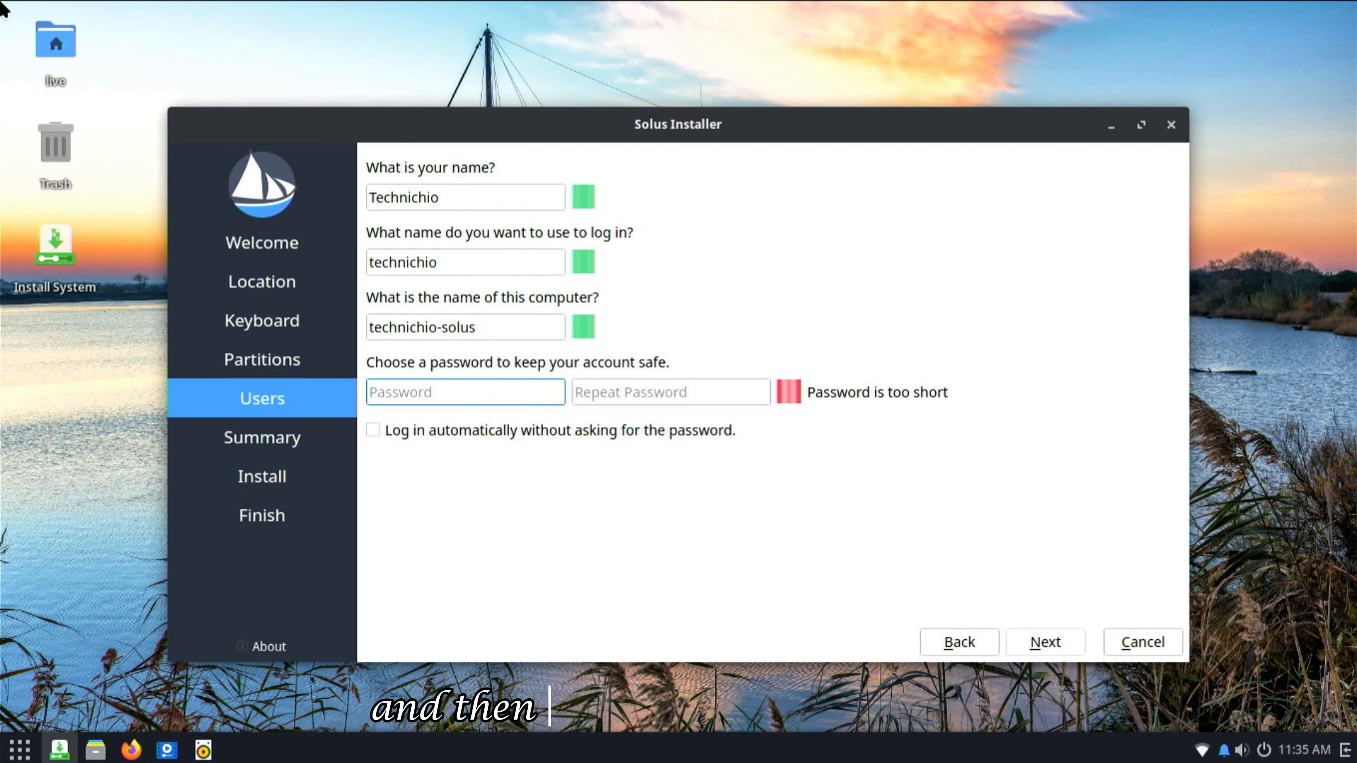
{"action": "type", "text": "••"}
{"action": "key", "text": "Tab"}
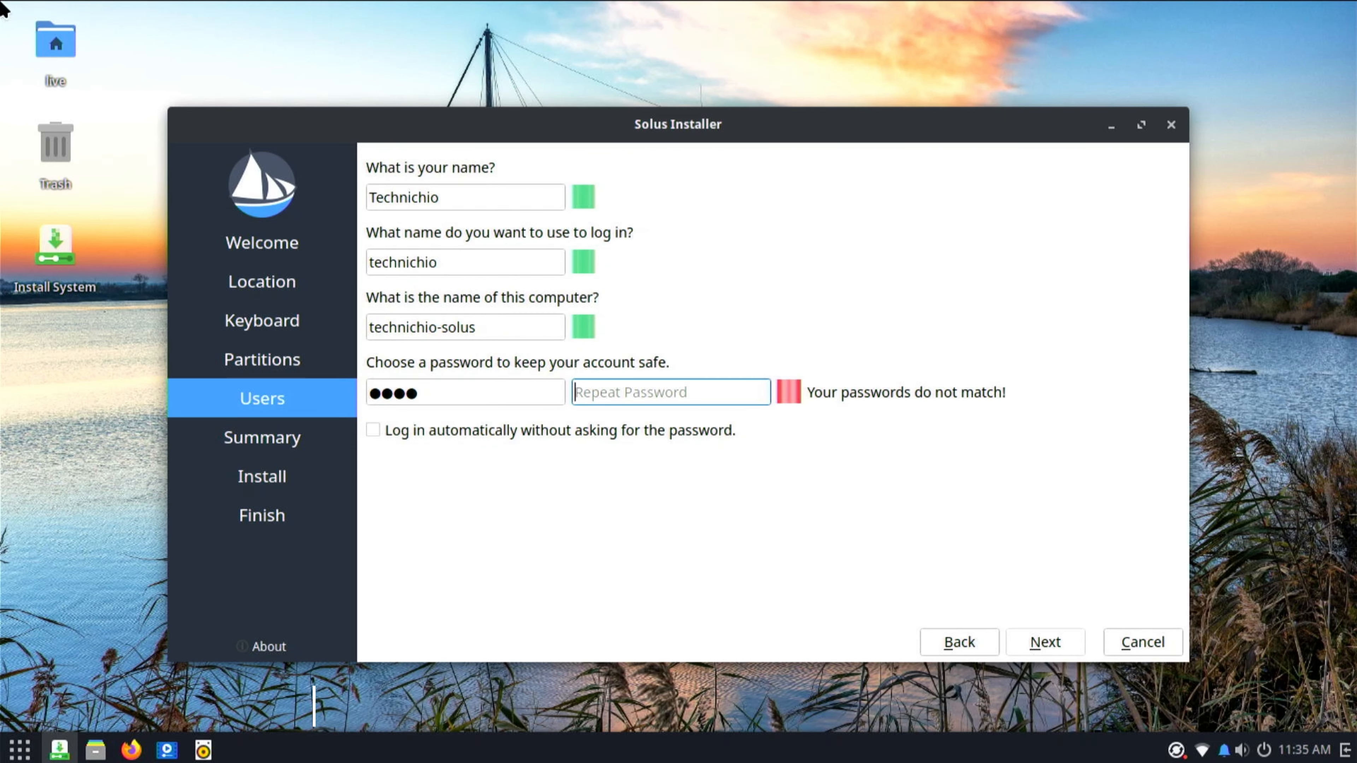
{"action": "type", "text": "••••"}
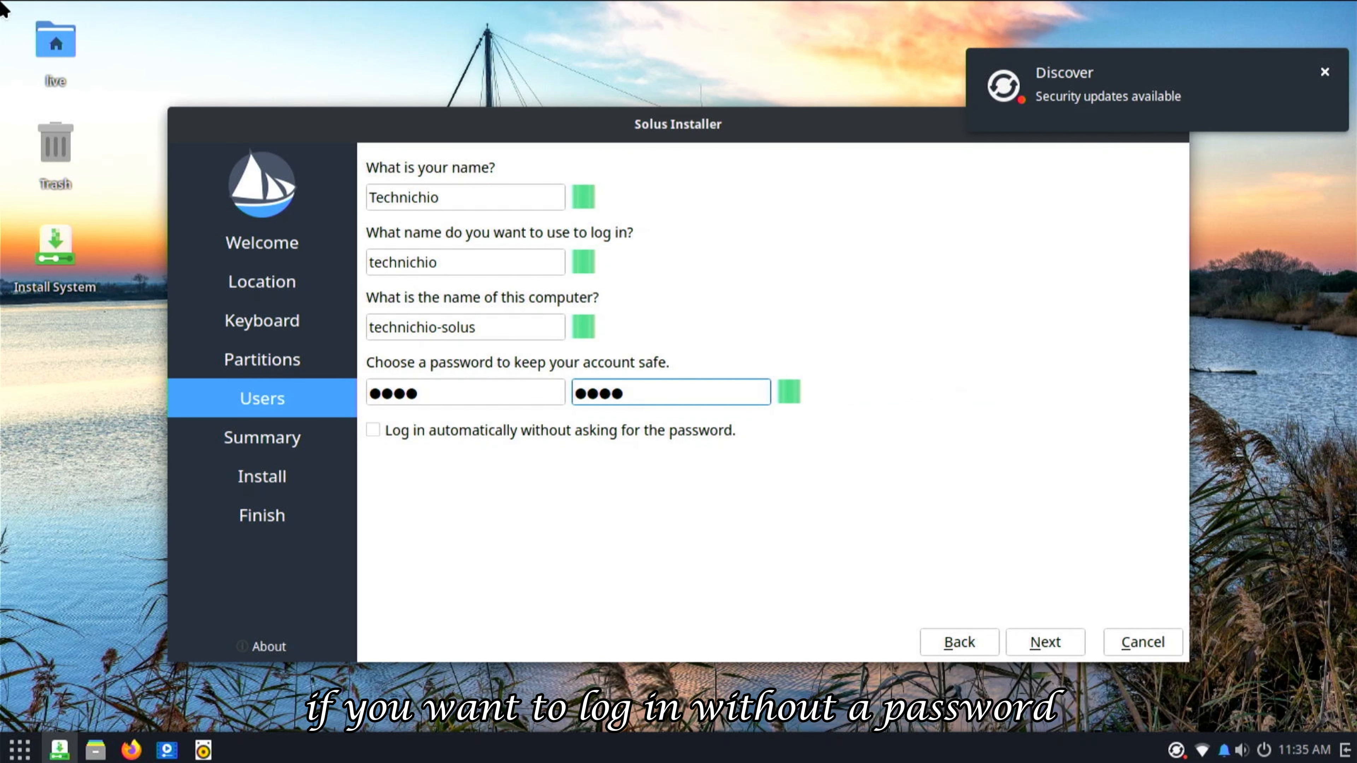
{"action": "left_click", "coordinate": [542, 435]}
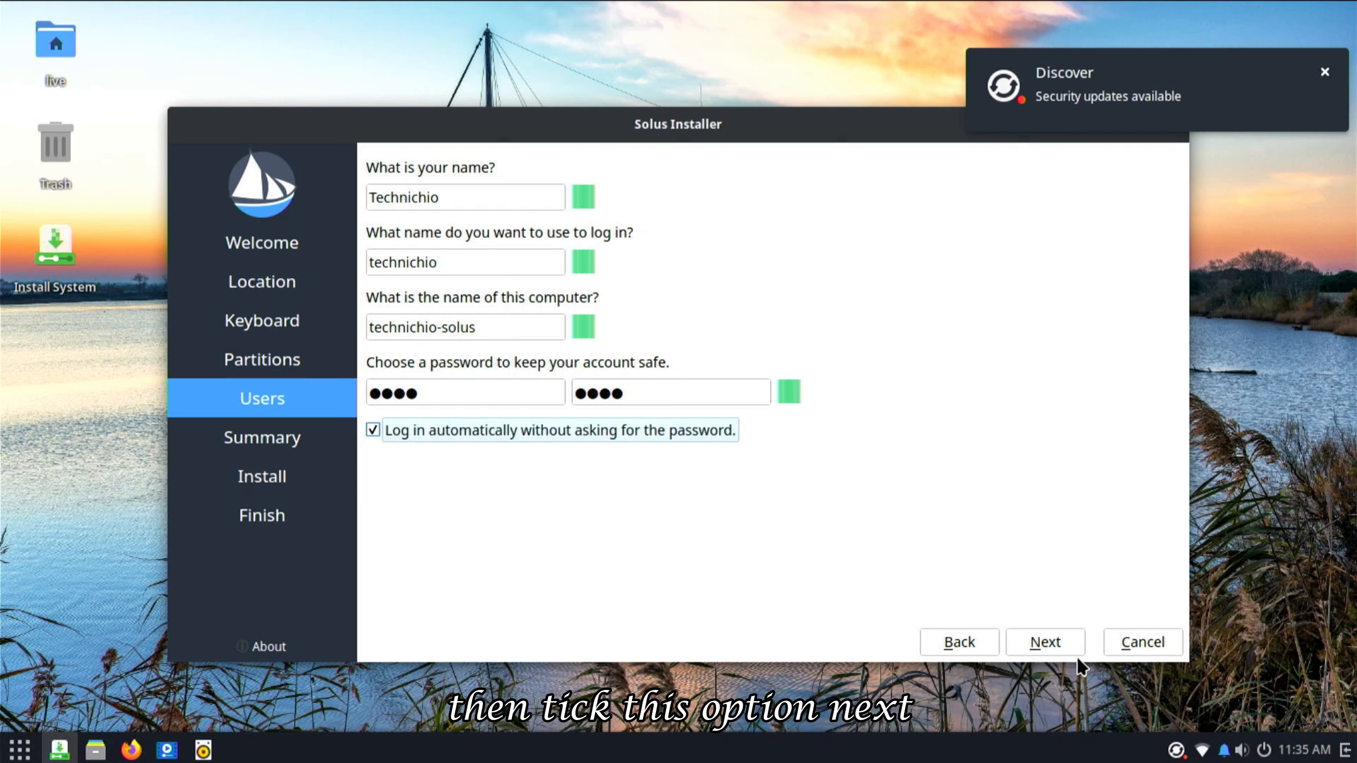
Proceed to the summary, run the installation, and finish with Restart now enabled.
{"action": "left_click", "coordinate": [1051, 642]}
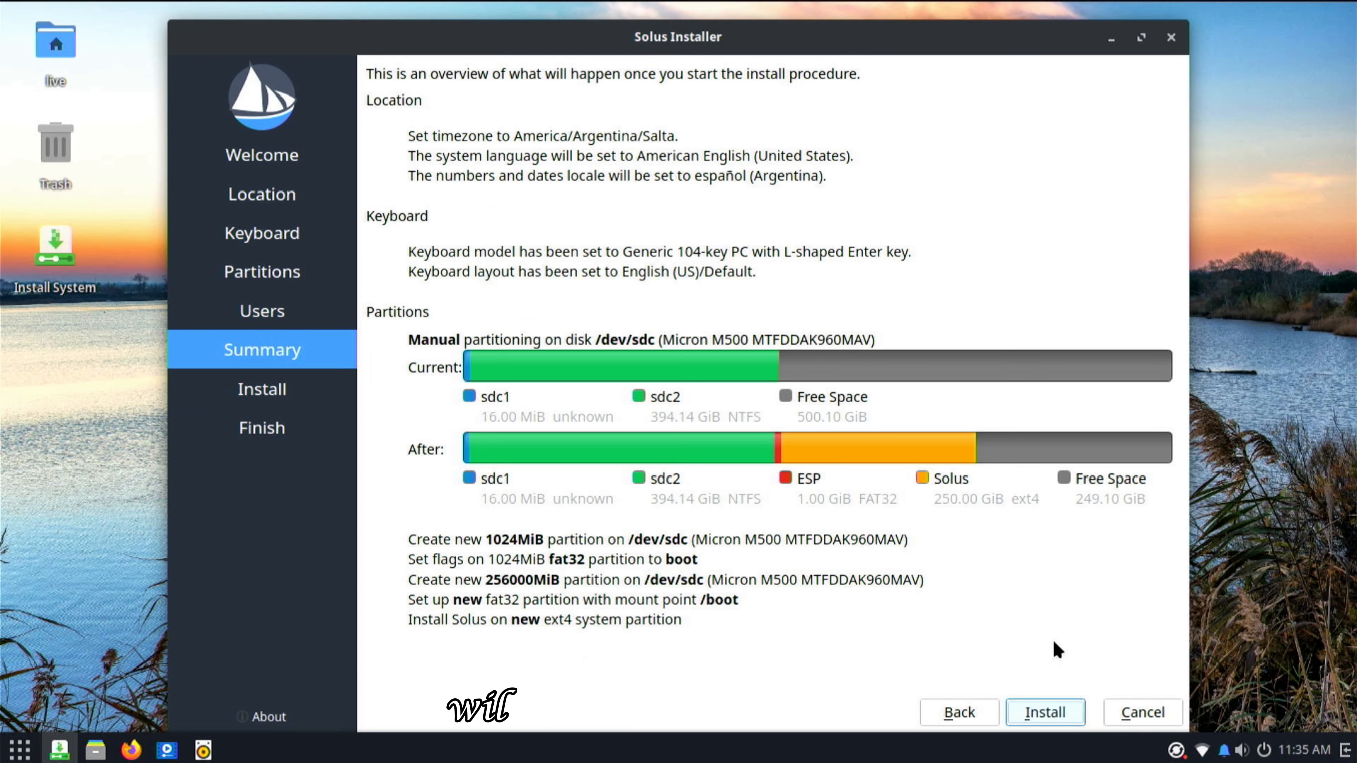
{"action": "left_click", "coordinate": [1045, 712]}
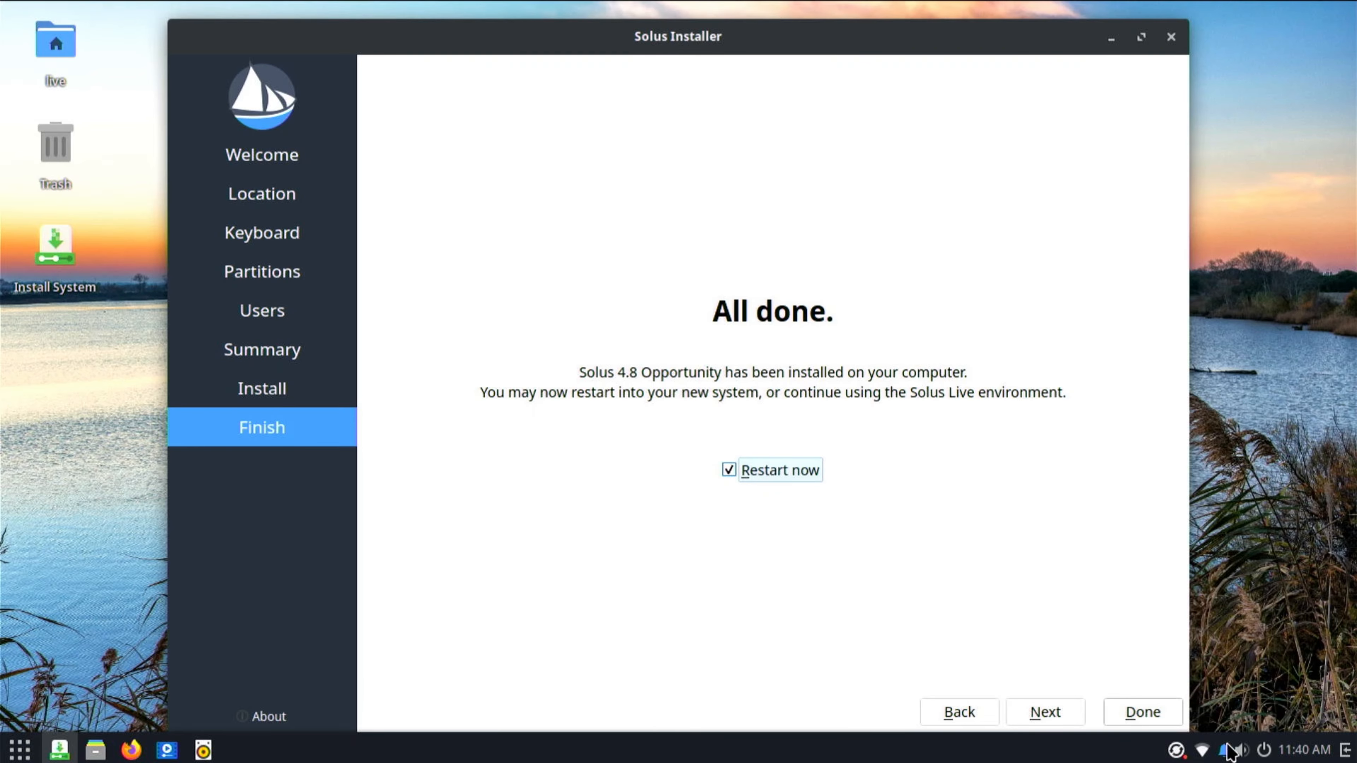
{"action": "left_click", "coordinate": [1143, 707]}
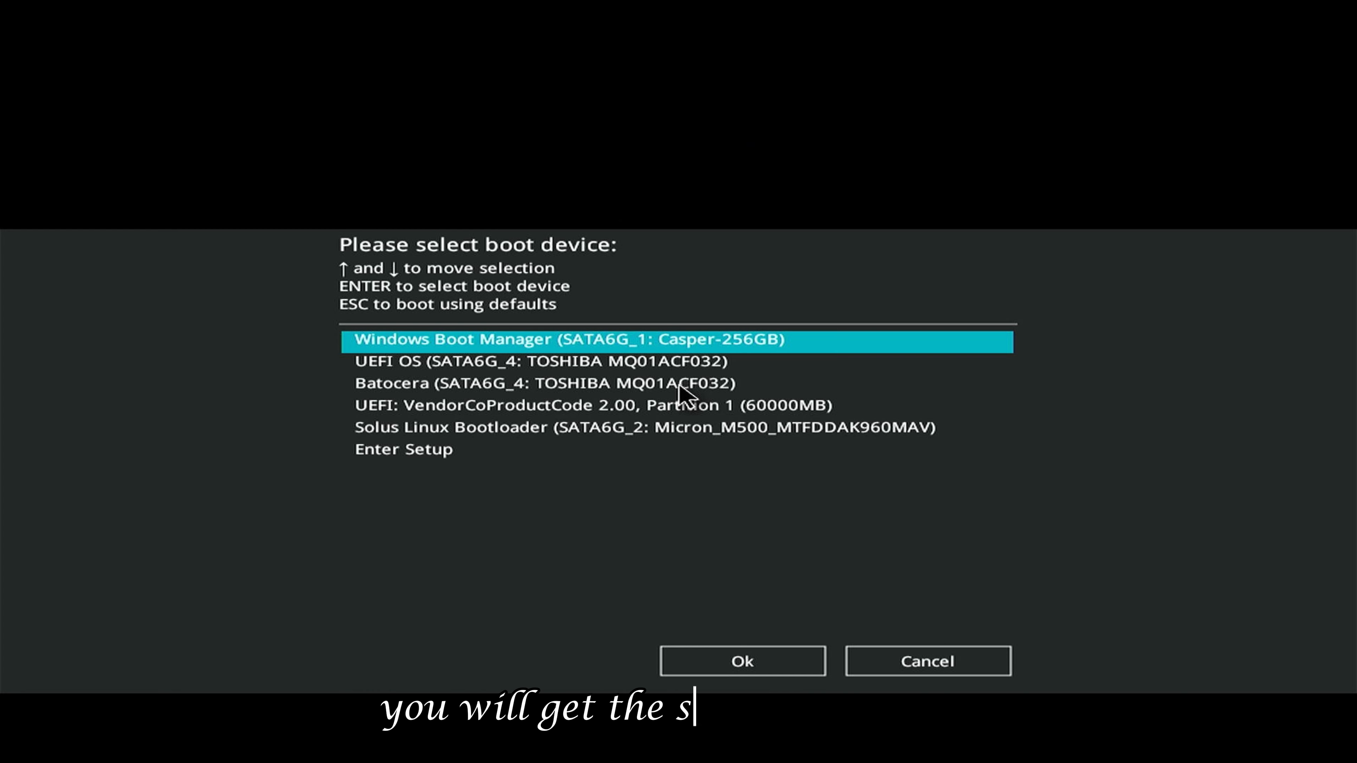
Boot from the Solus Linux Bootloader entry on the Micron_M500 drive and log in with the account password.
{"action": "key", "text": "Down"}
{"action": "key", "text": "Down"}
{"action": "key", "text": "Down"}
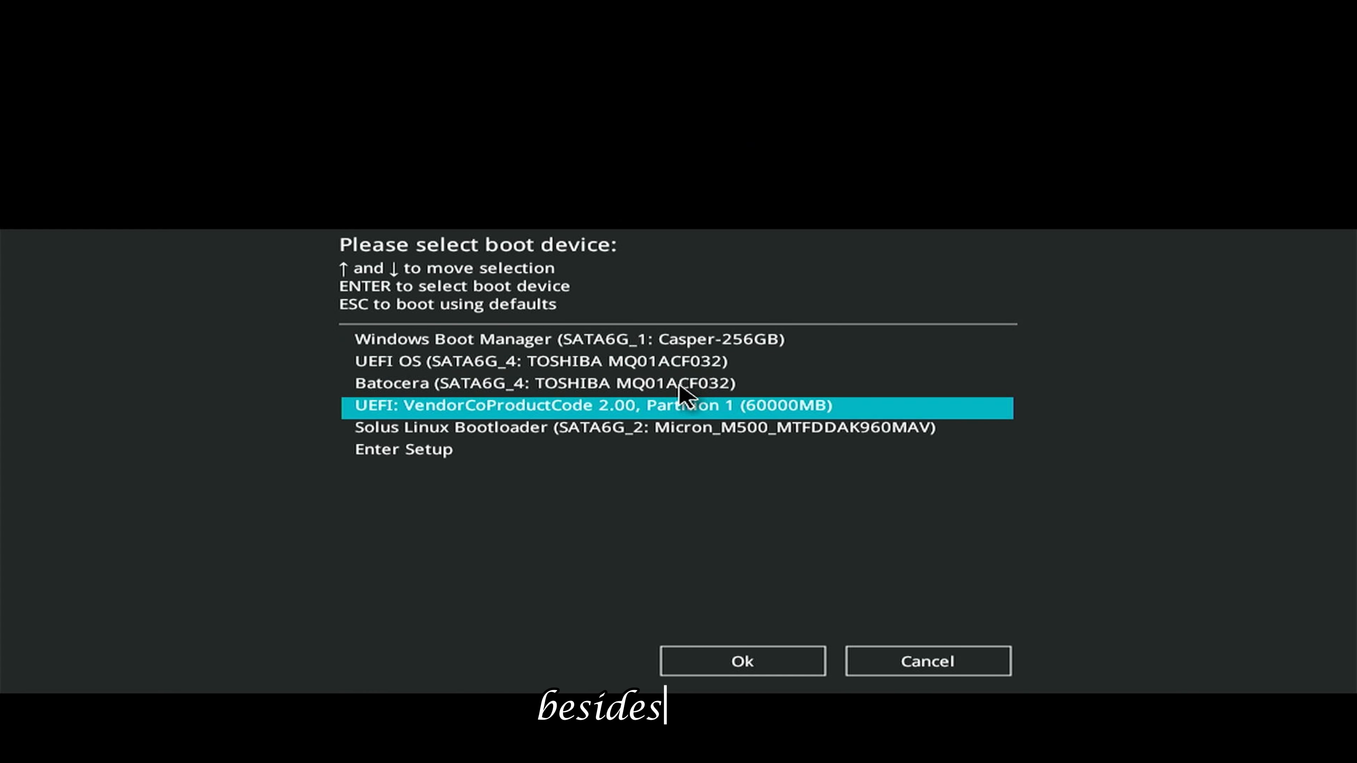
{"action": "key", "text": "Down"}
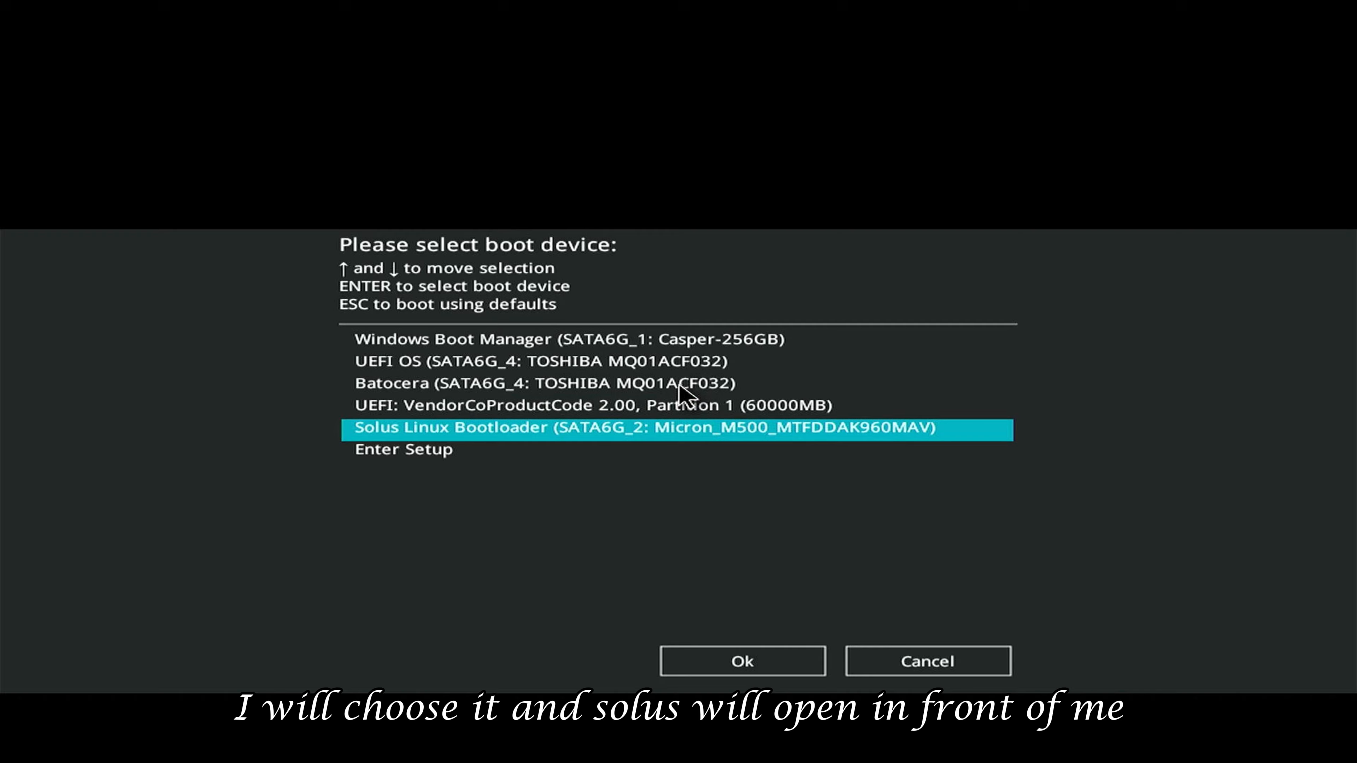
{"action": "key", "text": "Return"}
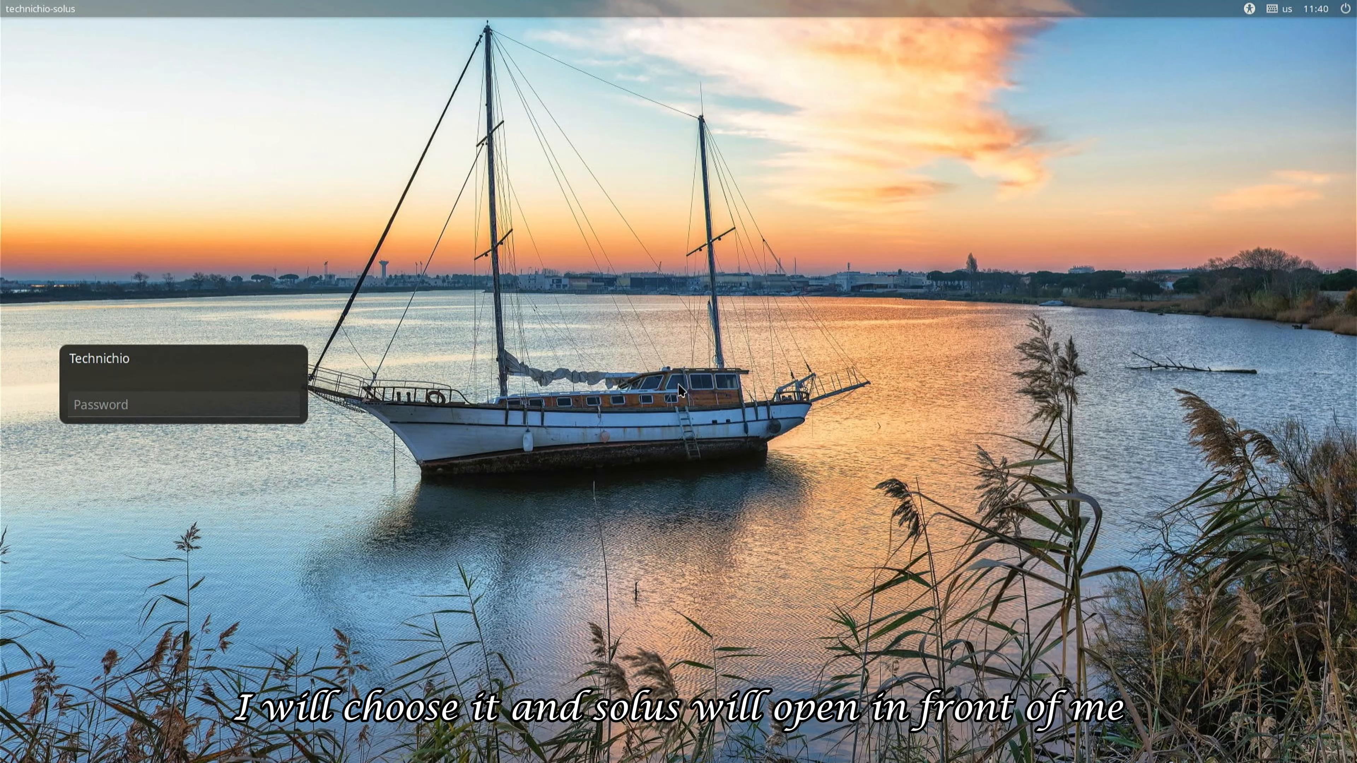
{"action": "type", "text": "•••"}
{"action": "key", "text": "Return"}
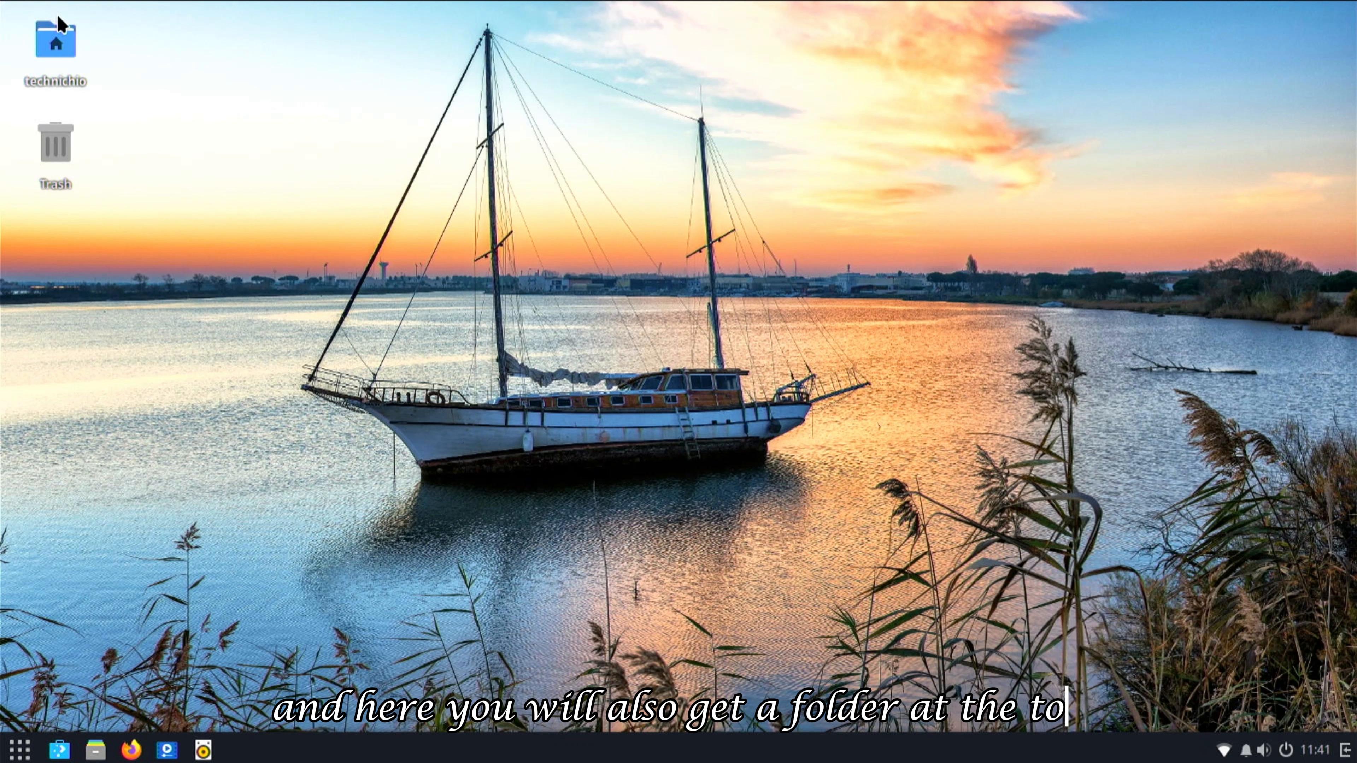
Open the home folder from the desktop, look through the File System root directories, return to Home and close the file manager.
{"action": "double_click", "coordinate": [52, 42]}
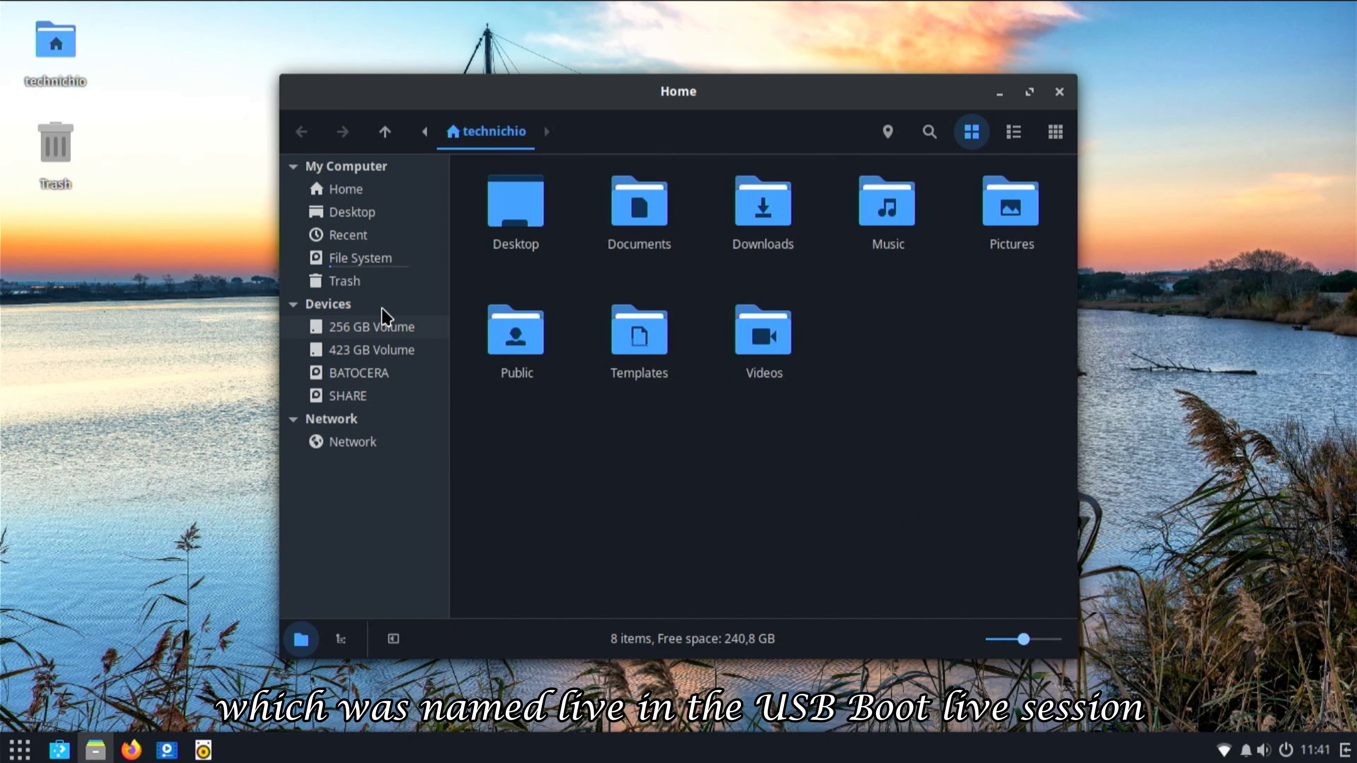
{"action": "left_click", "coordinate": [368, 262]}
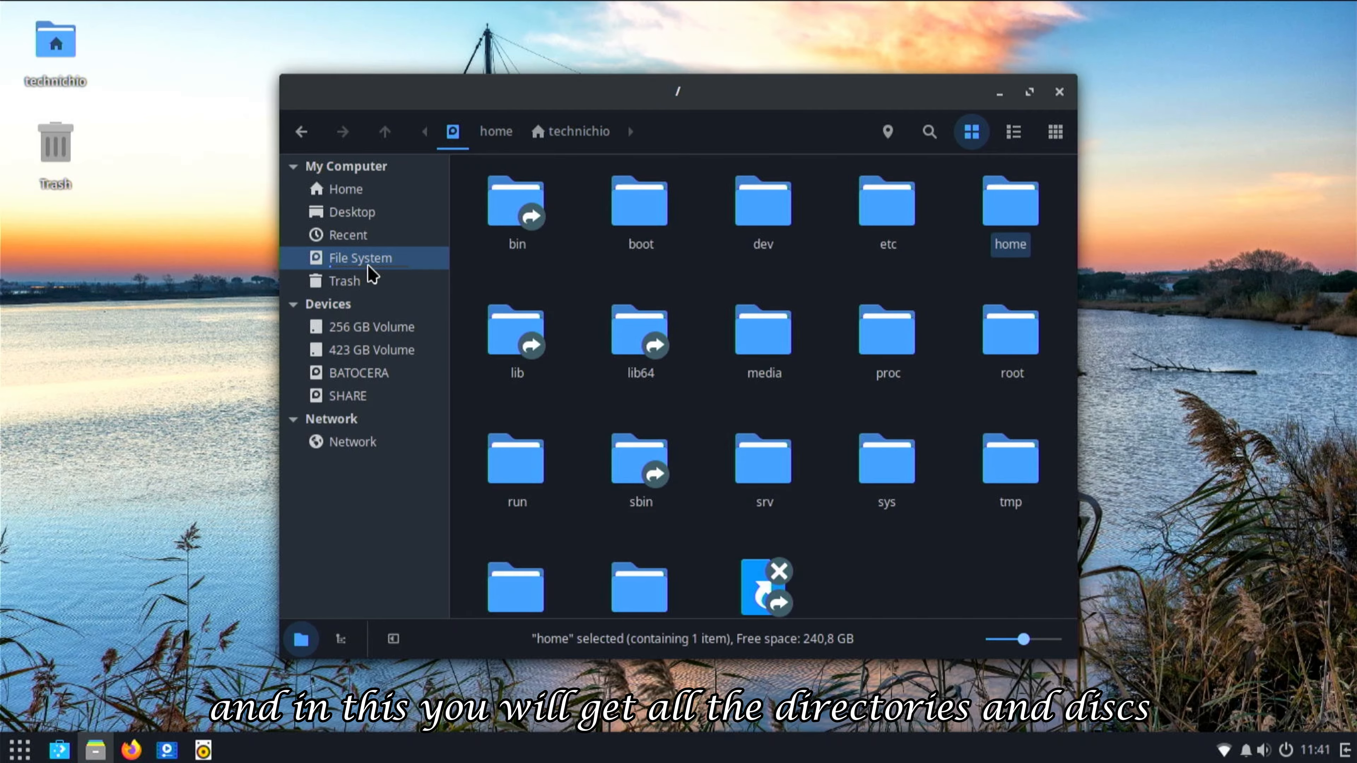
{"action": "scroll", "coordinate": [722, 262], "scroll_direction": "down", "scroll_amount": 1}
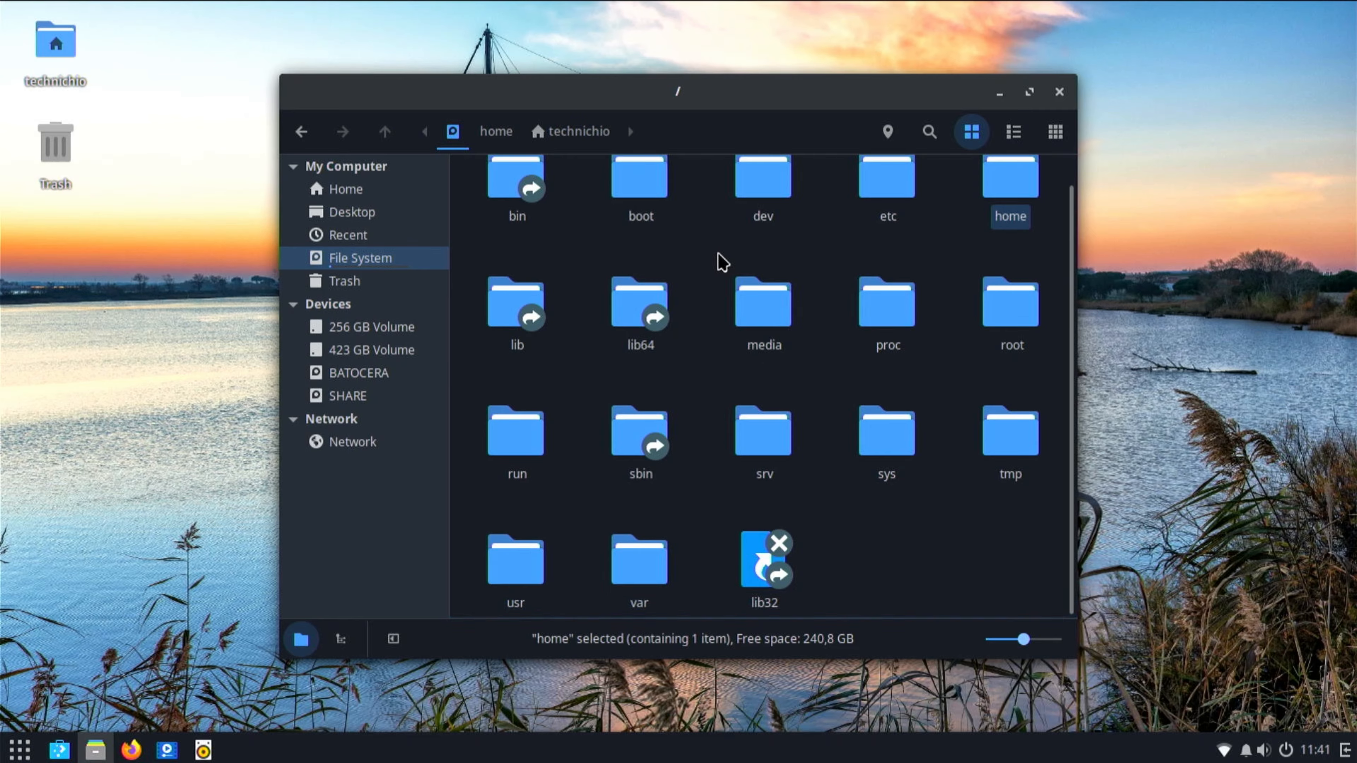
{"action": "scroll", "coordinate": [722, 262], "scroll_direction": "up", "scroll_amount": 1}
{"action": "left_click", "coordinate": [305, 193]}
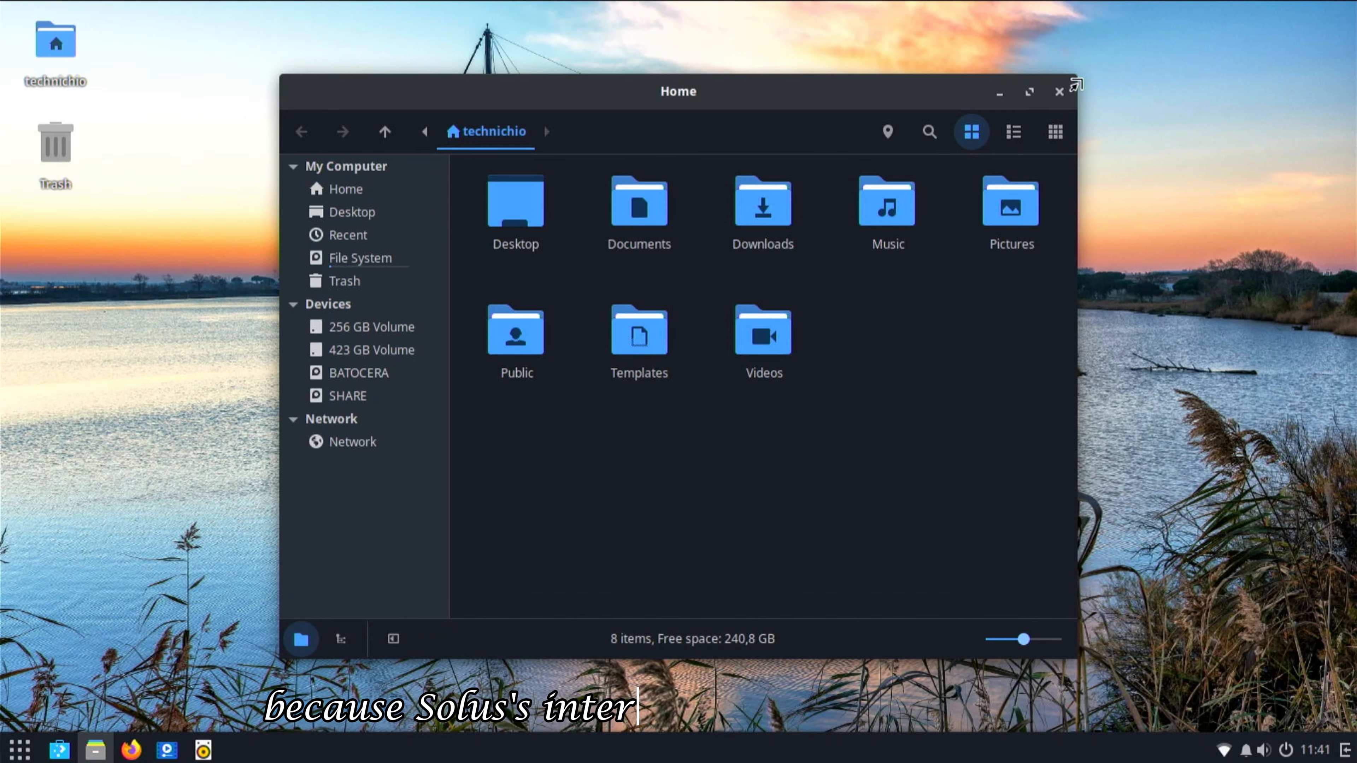
{"action": "left_click", "coordinate": [1060, 91]}
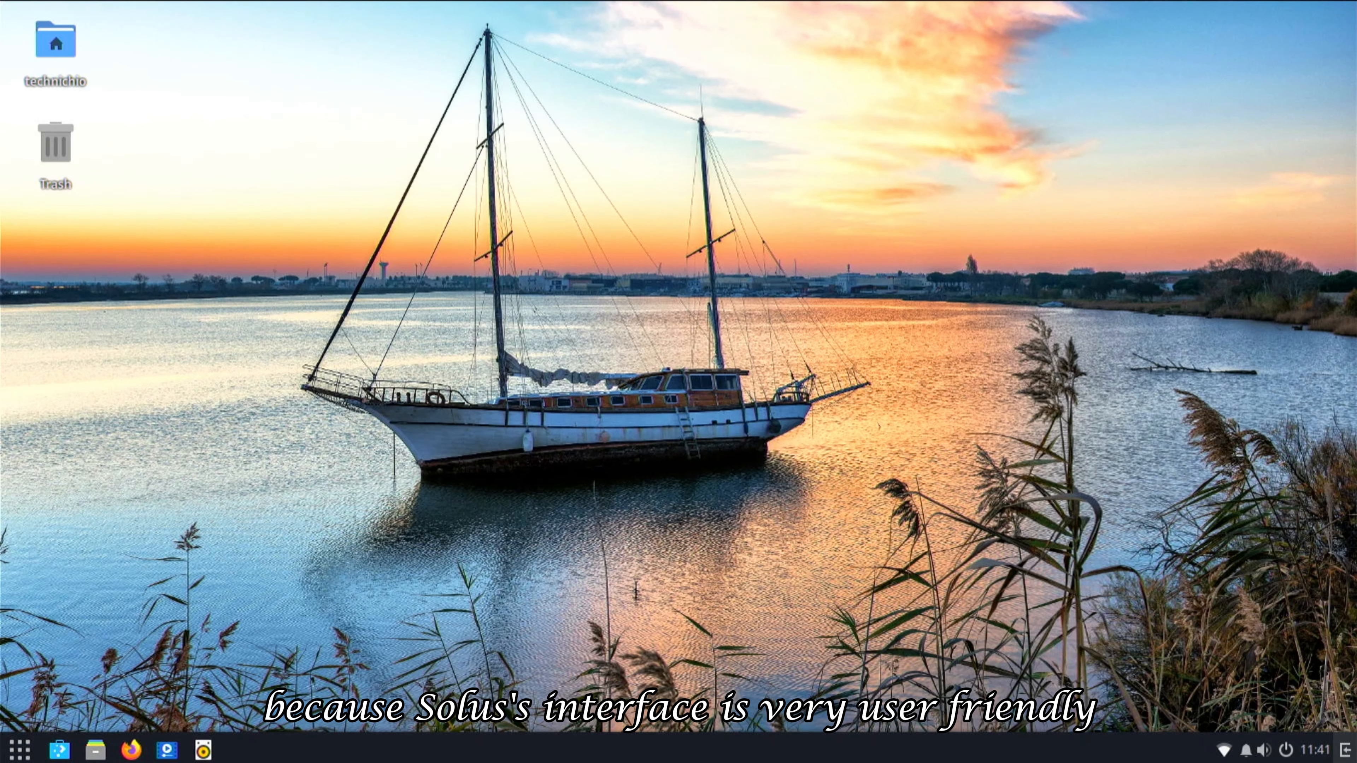